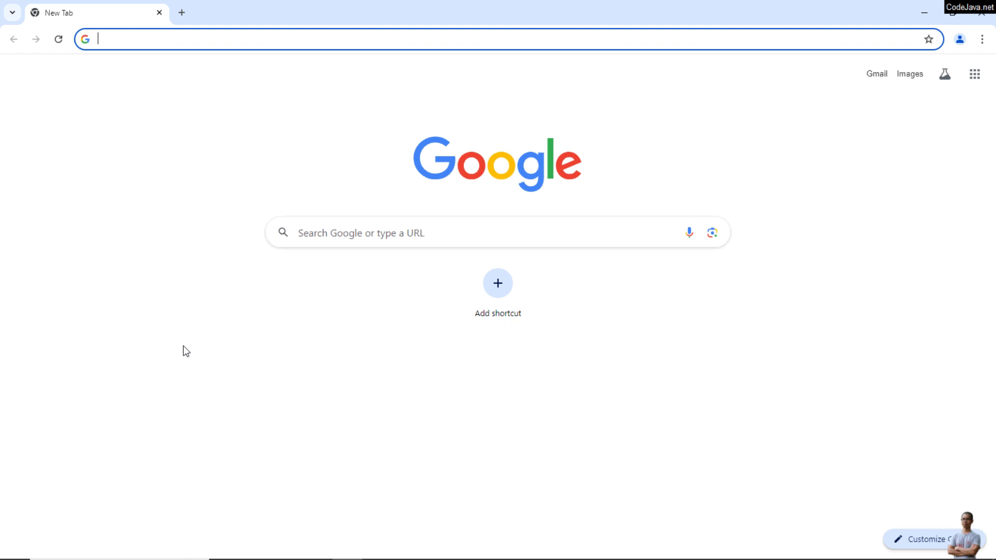
Load oracle.com/java/technologies/downloads and scroll down to the JDK Development Kit 23 downloads table.
{"action": "type", "text": "or"}
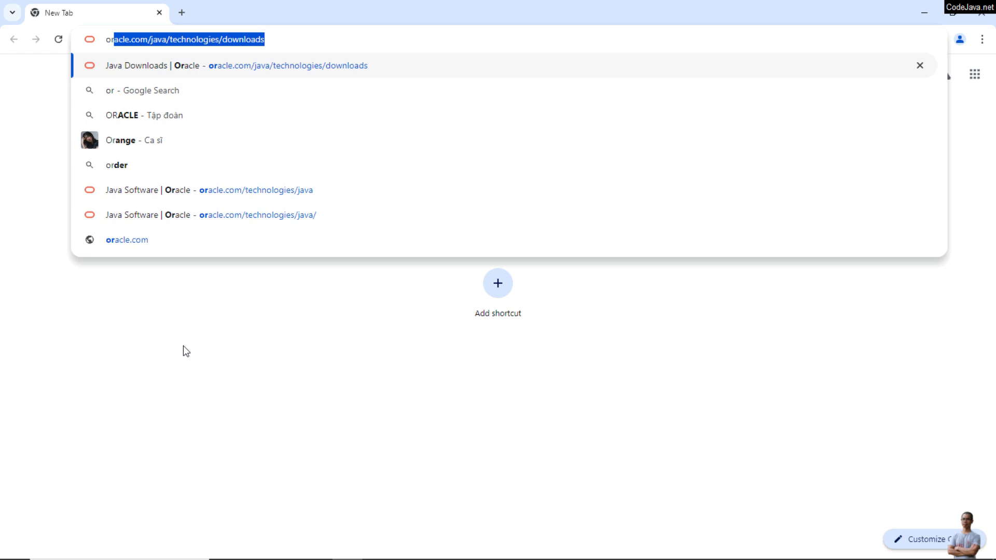
{"action": "key", "text": "Return"}
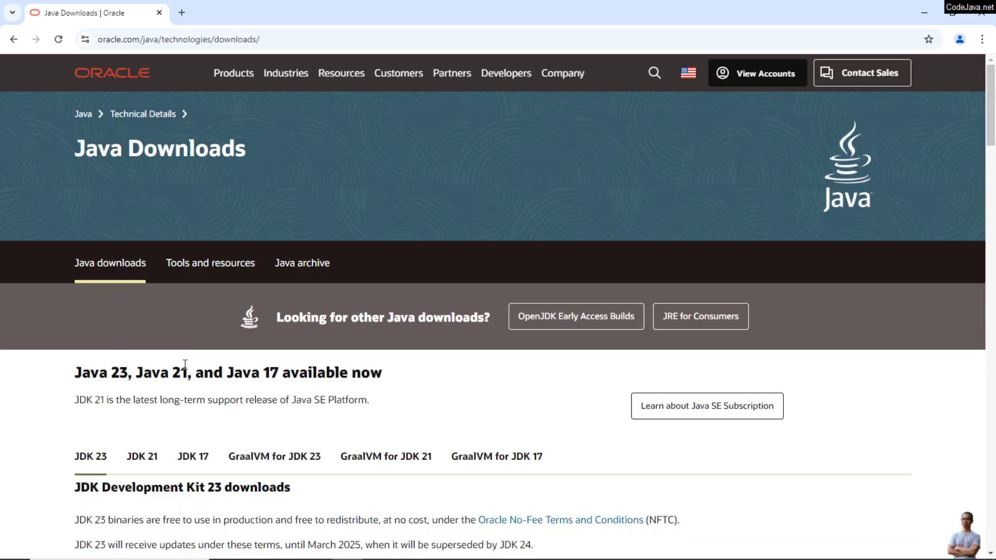
{"action": "scroll", "coordinate": [185, 365], "scroll_direction": "down", "scroll_amount": 2}
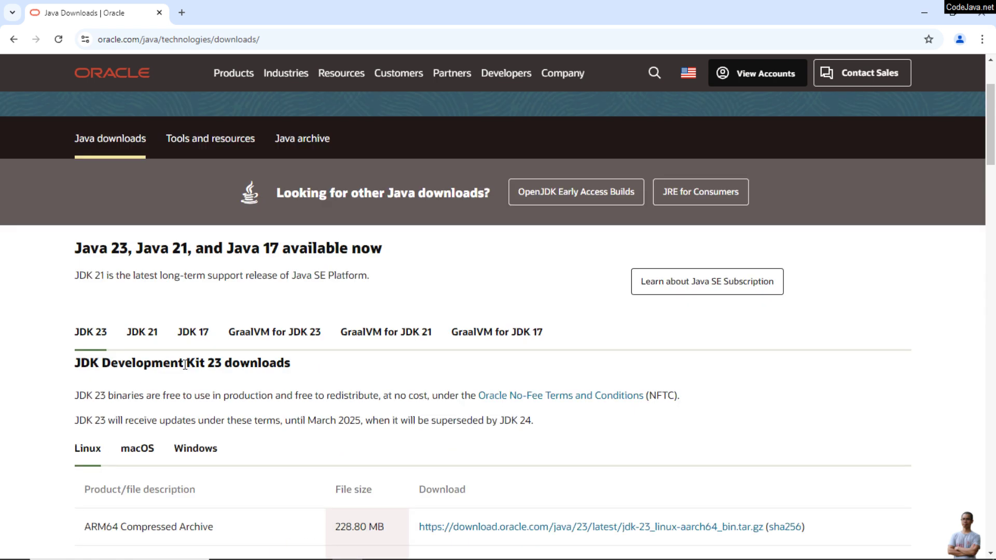
{"action": "scroll", "coordinate": [185, 364], "scroll_direction": "down", "scroll_amount": 2}
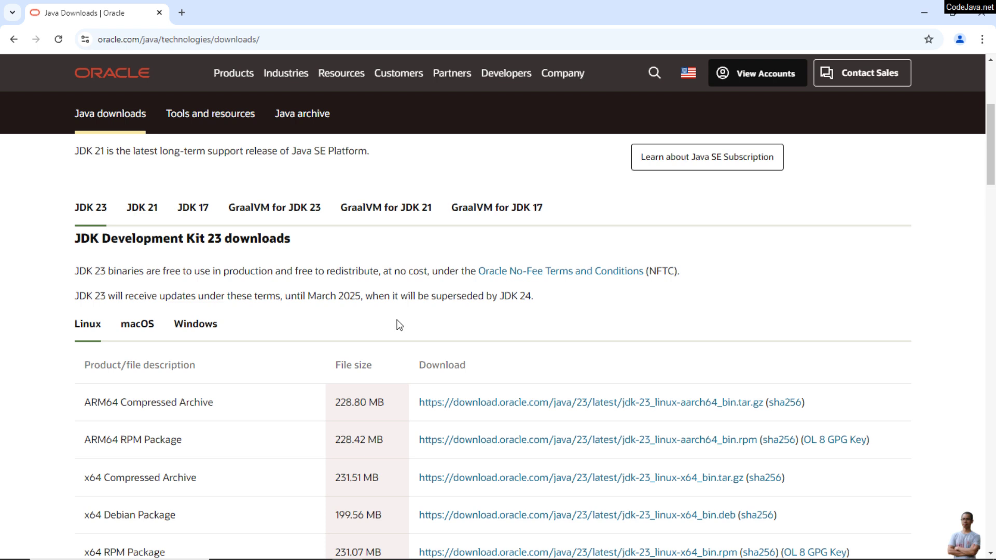
{"action": "scroll", "coordinate": [399, 325], "scroll_direction": "down", "scroll_amount": 2}
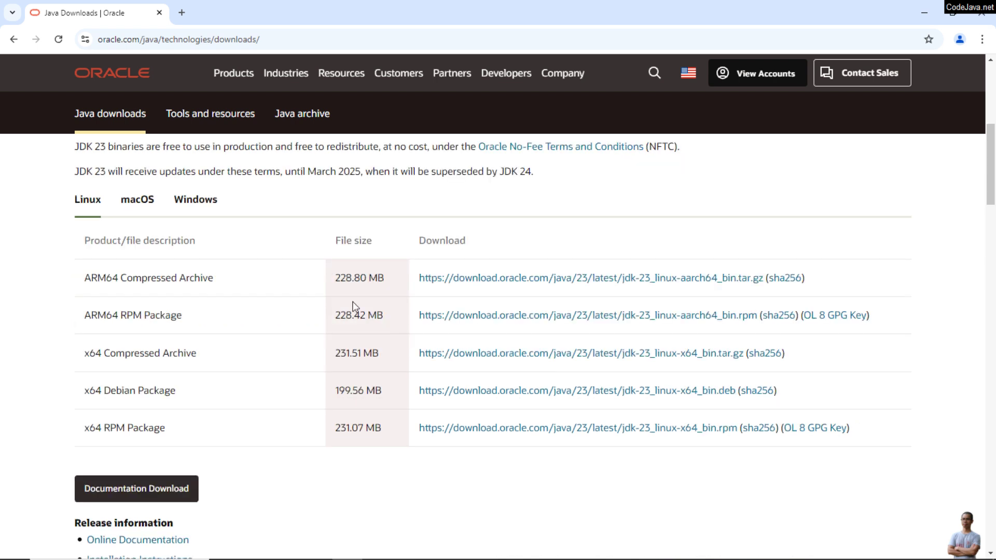
Switch to the Windows JDK 23 downloads and point out the Compressed Archive, x64 Installer and MSI Installer options.
{"action": "left_click", "coordinate": [206, 200]}
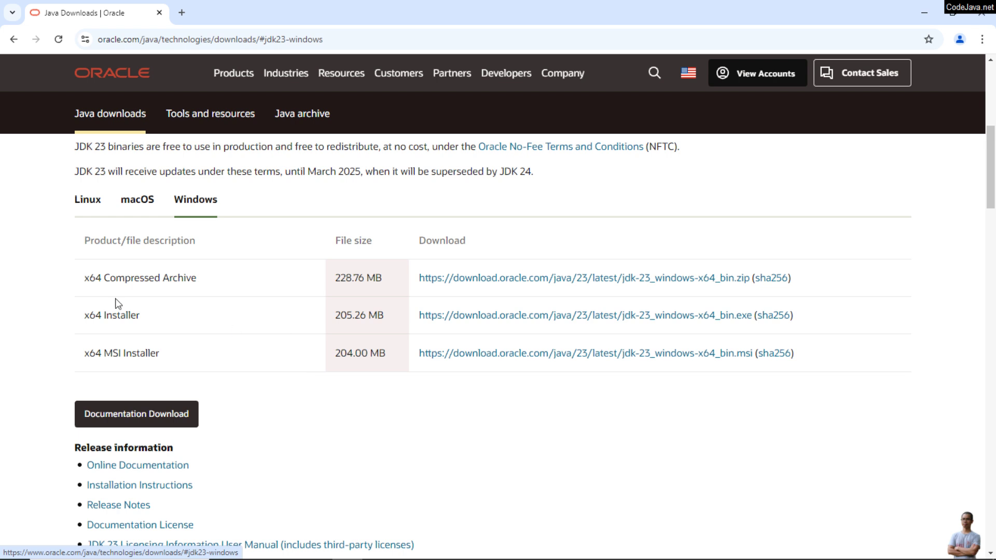
{"action": "left_click_drag", "start_coordinate": [105, 279], "coordinate": [251, 275]}
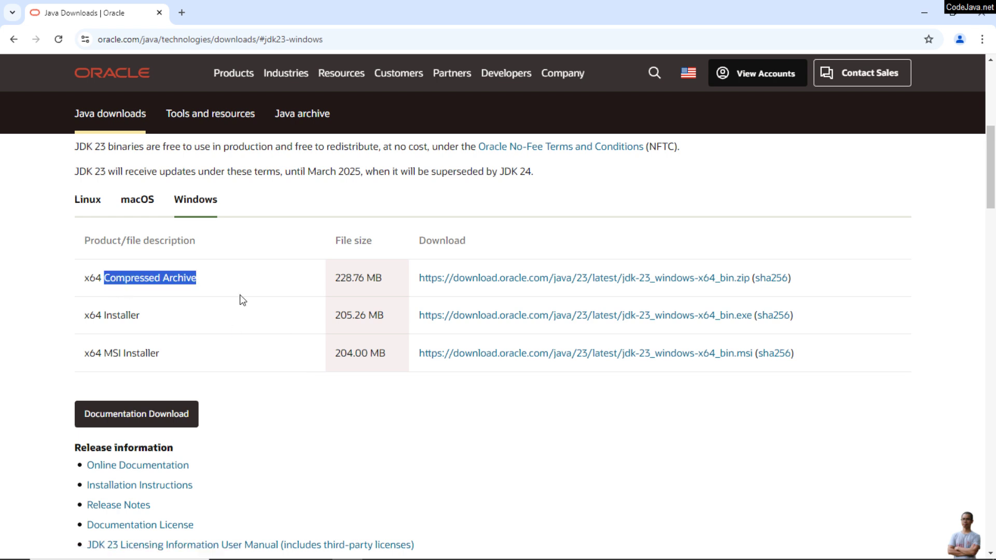
{"action": "left_click_drag", "start_coordinate": [117, 315], "coordinate": [179, 315]}
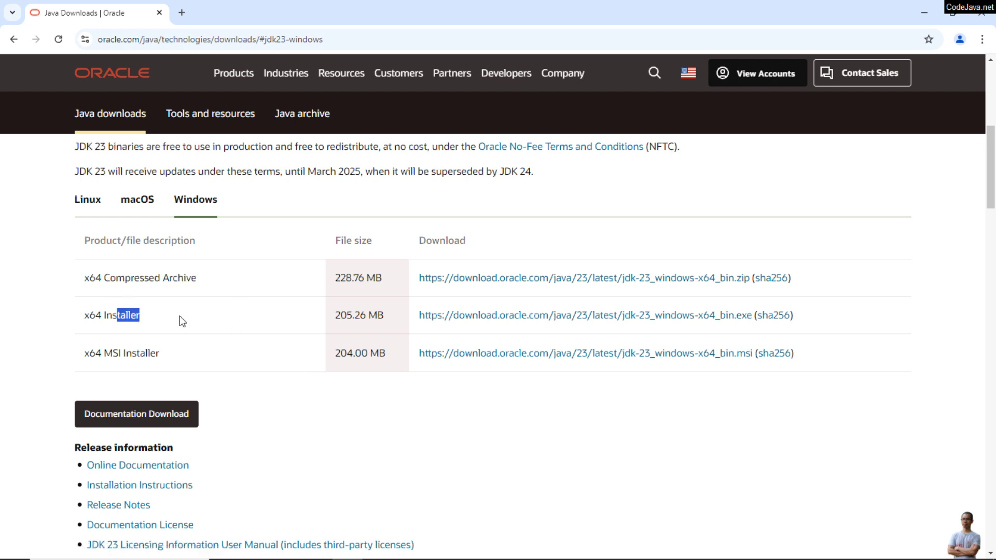
{"action": "left_click_drag", "start_coordinate": [104, 352], "coordinate": [168, 350]}
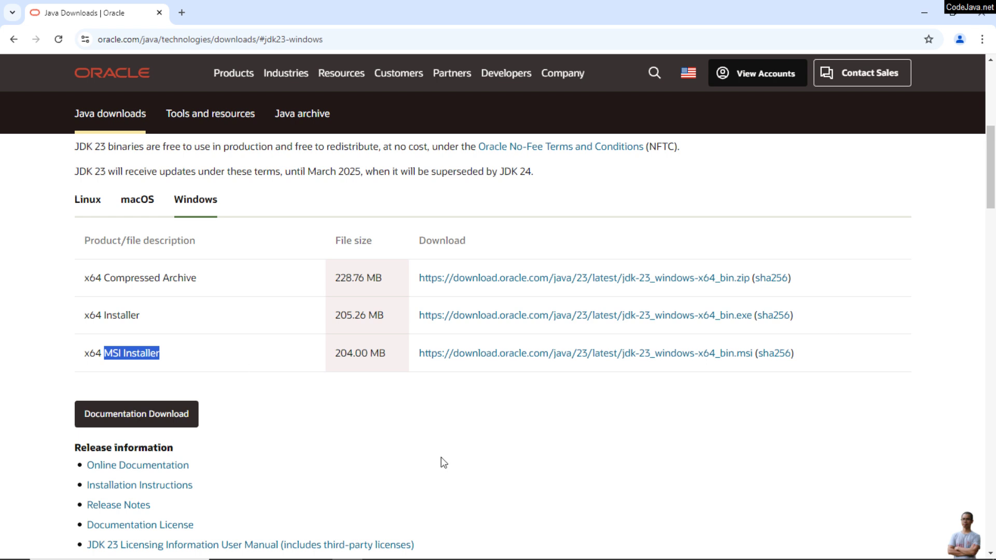
Highlight the x64 Installer row together with its 205.26 MB size.
{"action": "left_click", "coordinate": [265, 318]}
{"action": "left_click_drag", "start_coordinate": [67, 318], "coordinate": [198, 315]}
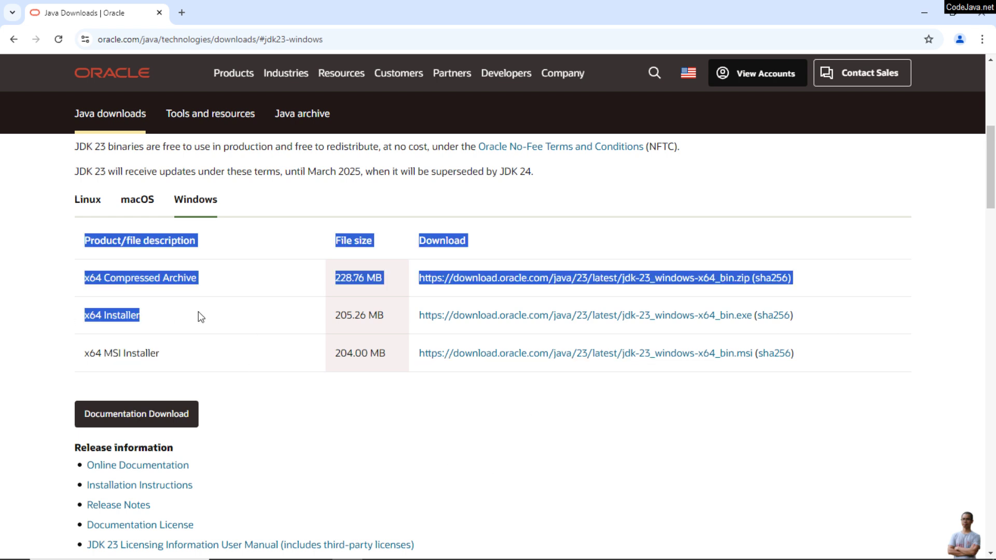
{"action": "left_click", "coordinate": [161, 331]}
{"action": "left_click_drag", "start_coordinate": [82, 318], "coordinate": [397, 311]}
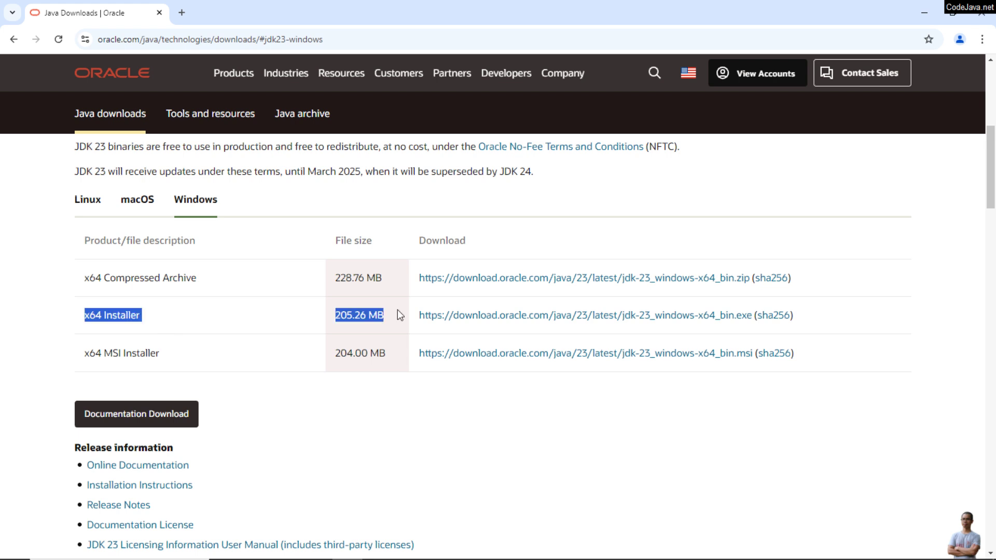
Download jdk-23_windows-x64_bin.exe and confirm in the downloads list that it finished at 205 MB.
{"action": "left_click", "coordinate": [595, 325]}
{"action": "left_click", "coordinate": [938, 40]}
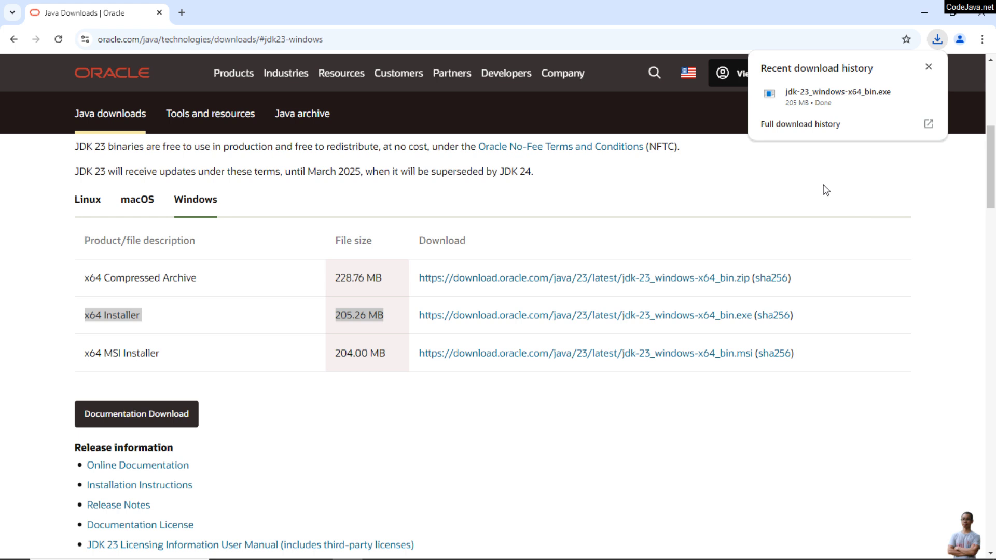
Launch Command Prompt via cmd and run java, which reports it is not recognized.
{"action": "key", "text": "super"}
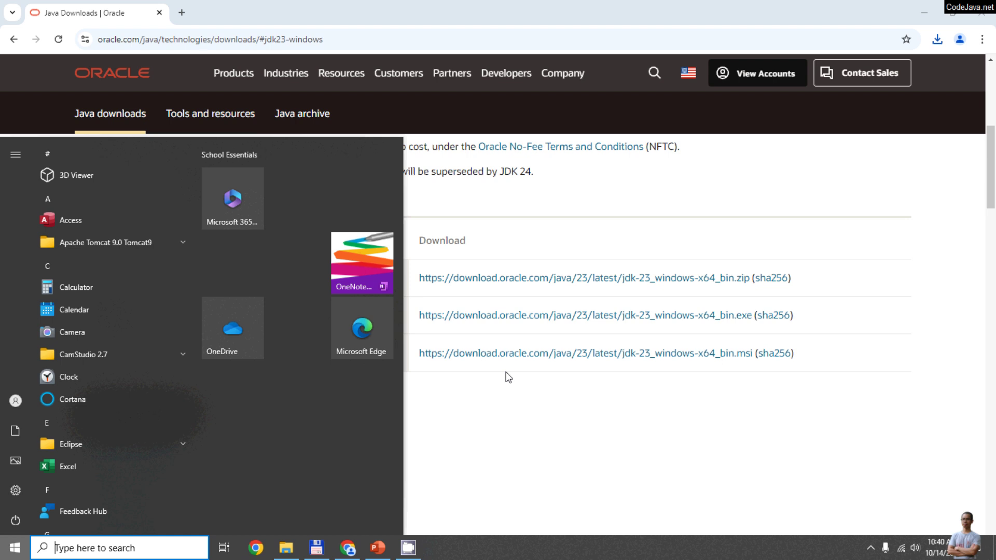
{"action": "type", "text": "c"}
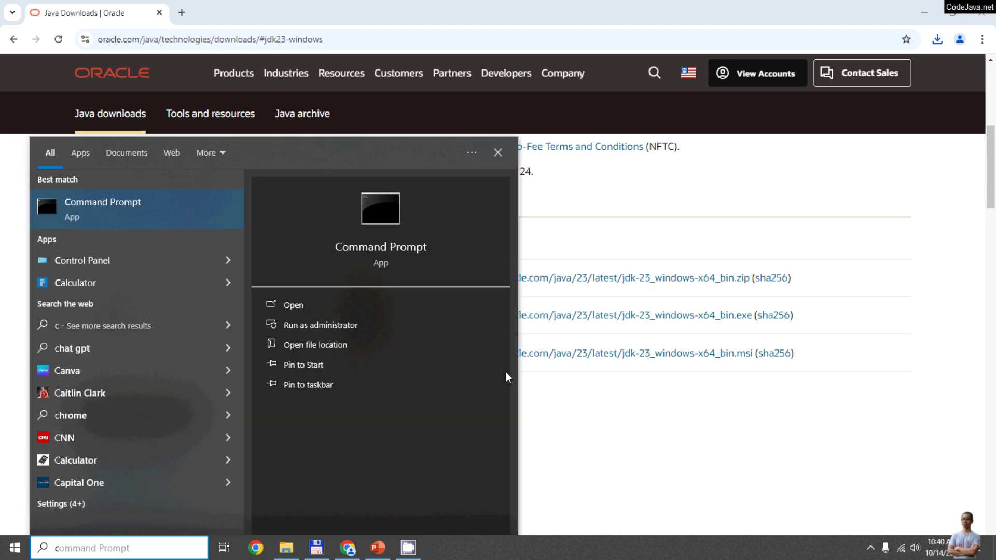
{"action": "type", "text": "md"}
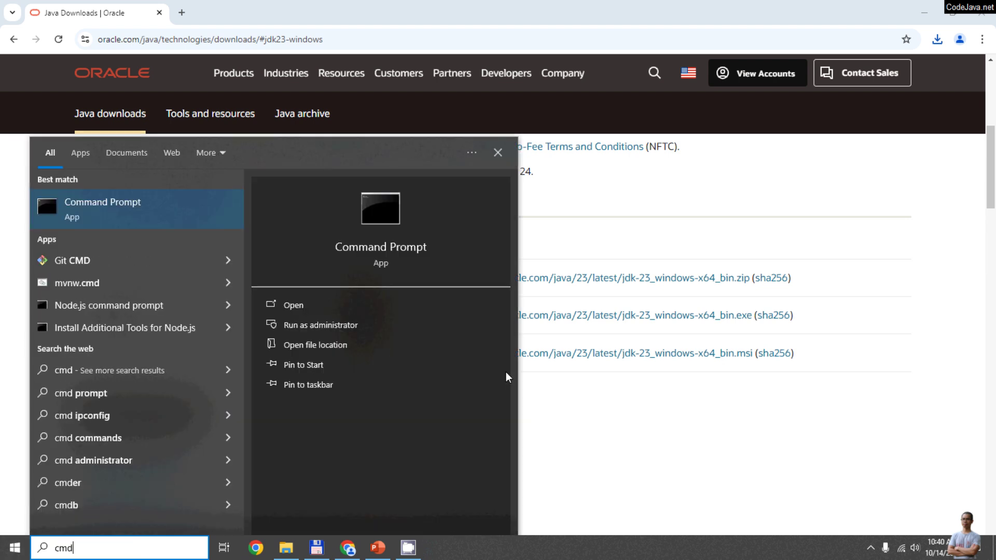
{"action": "left_click", "coordinate": [111, 206]}
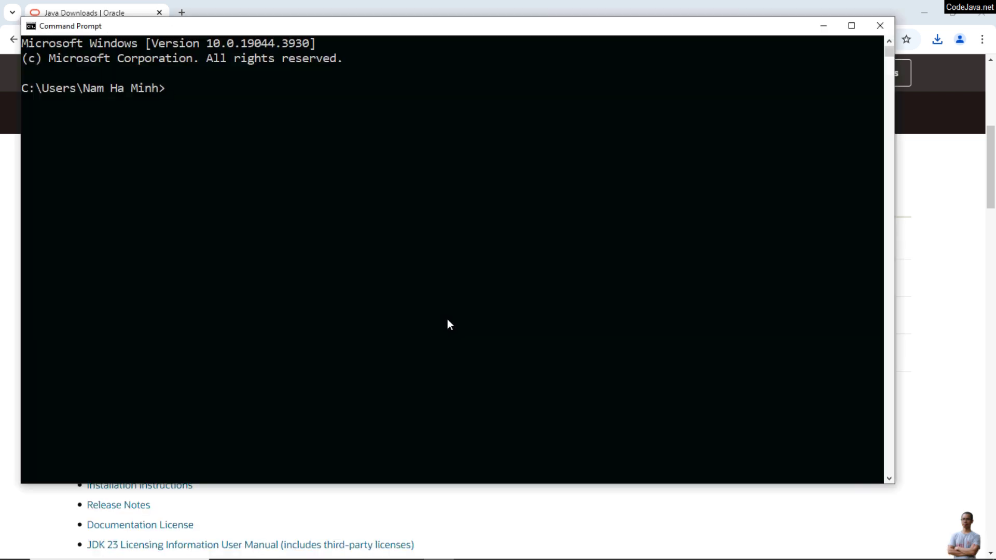
{"action": "type", "text": "java"}
{"action": "key", "text": "Return"}
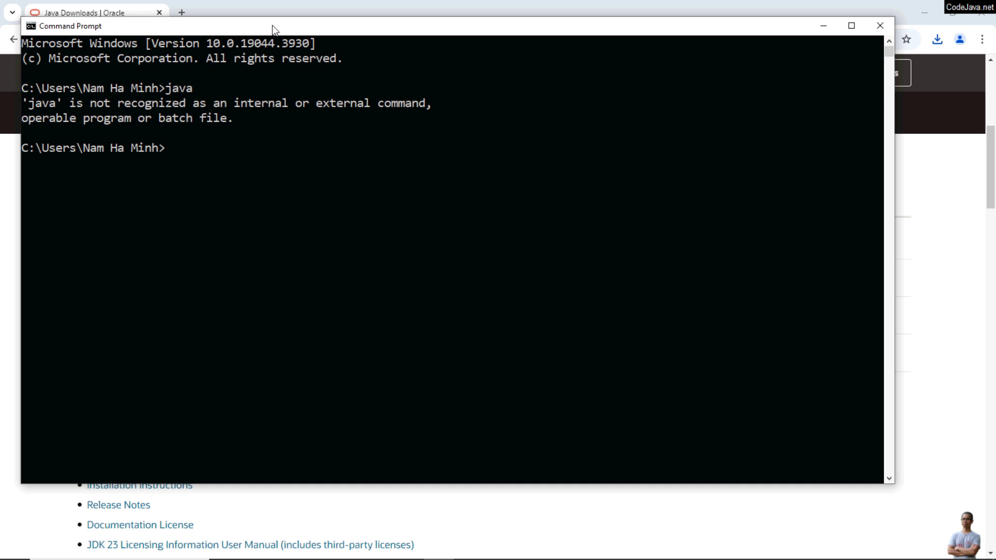
Reveal jdk-23_windows-x64_bin.exe in the Downloads folder from Chrome's download list, then return to Command Prompt.
{"action": "left_click_drag", "start_coordinate": [273, 29], "coordinate": [314, 59]}
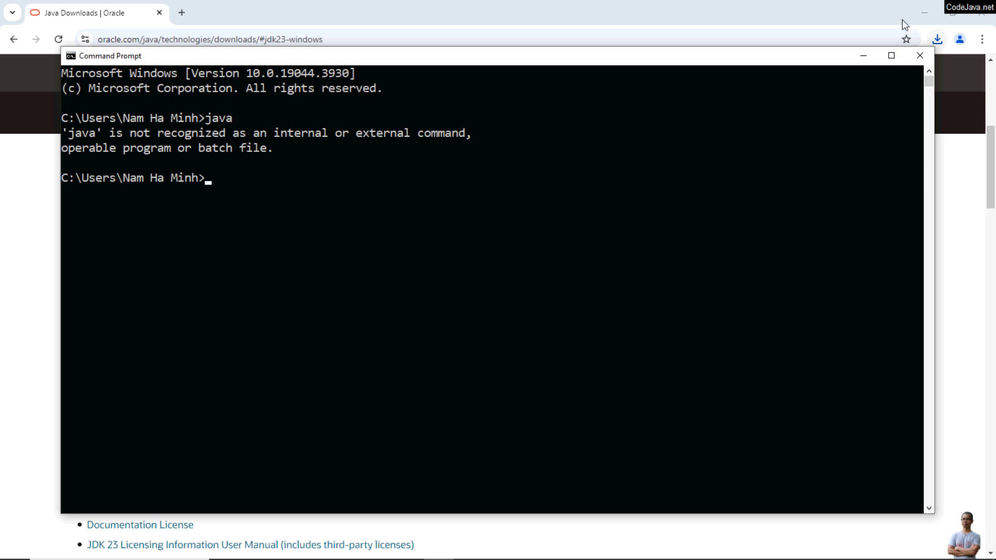
{"action": "left_click", "coordinate": [936, 39]}
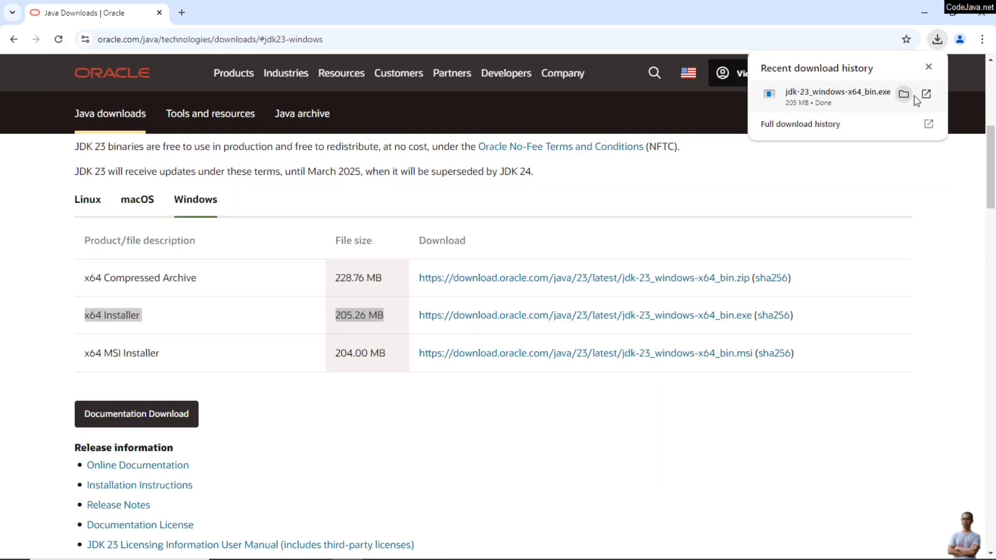
{"action": "left_click", "coordinate": [905, 94]}
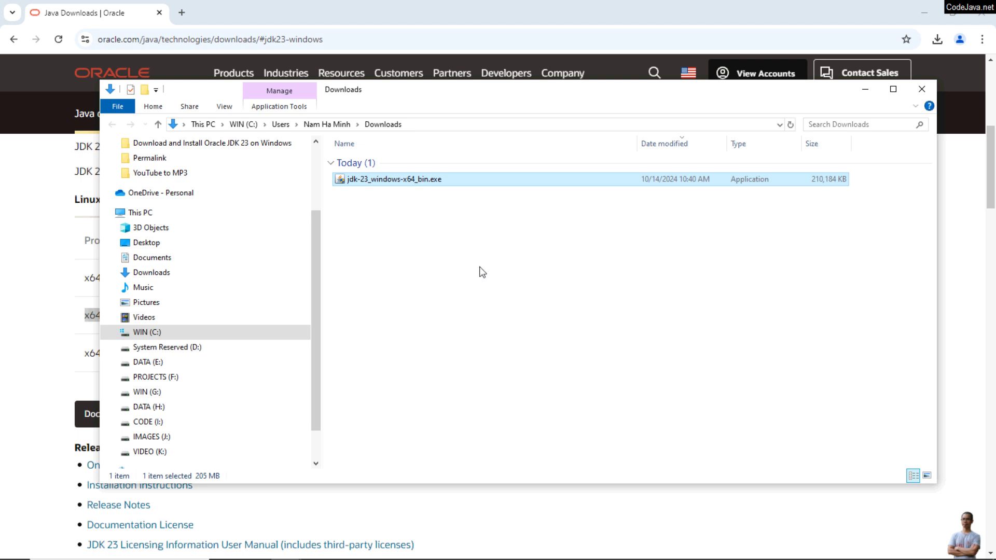
{"action": "key", "text": "alt+Tab"}
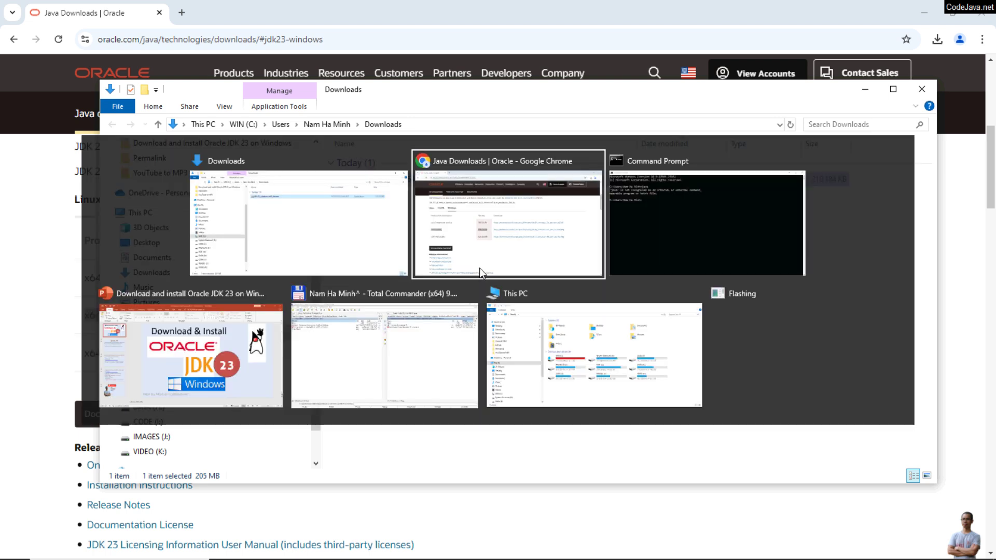
{"action": "key", "text": "alt+Tab"}
{"action": "key", "text": "alt+Tab"}
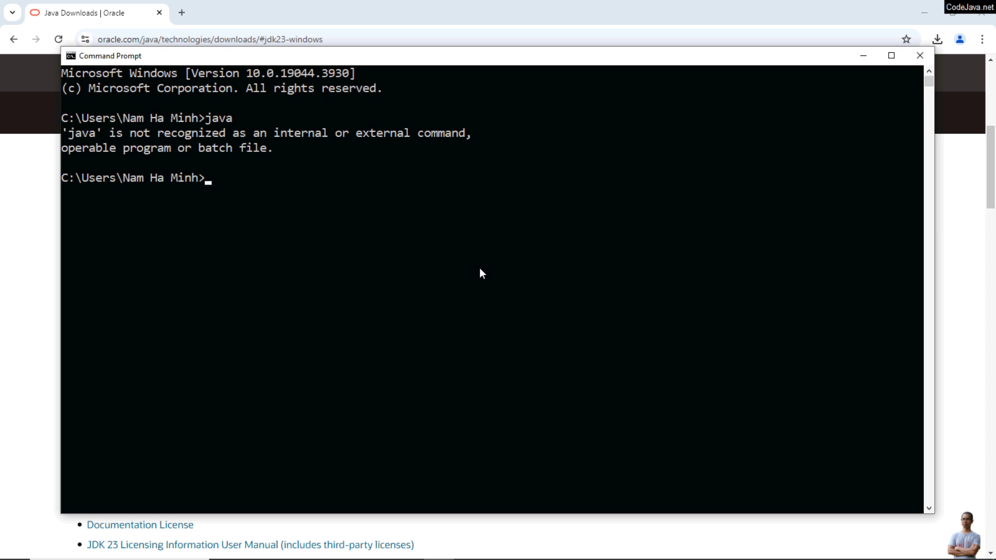
Change into the Downloads folder and list its files with dir.
{"action": "type", "text": "cd Dow"}
{"action": "type", "text": "n"}
{"action": "key", "text": "BackSpace"}
{"action": "type", "text": "n"}
{"action": "key", "text": "Tab"}
{"action": "key", "text": "Return"}
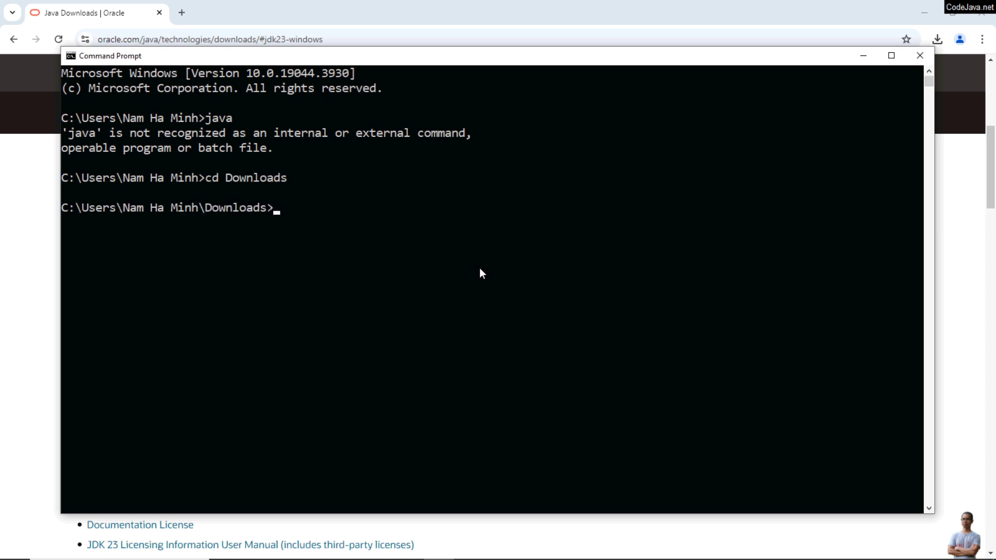
{"action": "type", "text": "dir"}
{"action": "key", "text": "Return"}
{"action": "scroll", "coordinate": [479, 267], "scroll_direction": "down", "scroll_amount": 1}
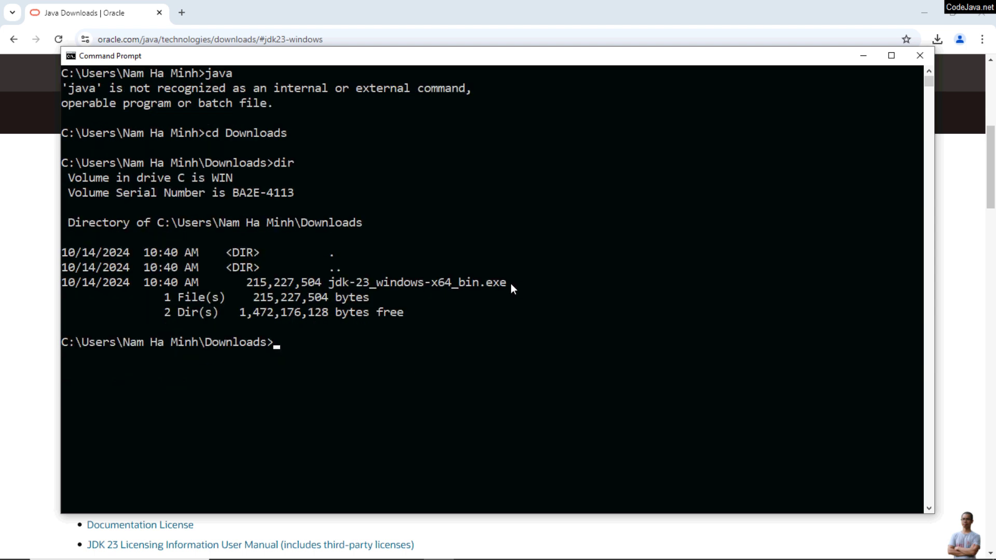
{"action": "scroll", "coordinate": [511, 285], "scroll_direction": "down", "scroll_amount": 1}
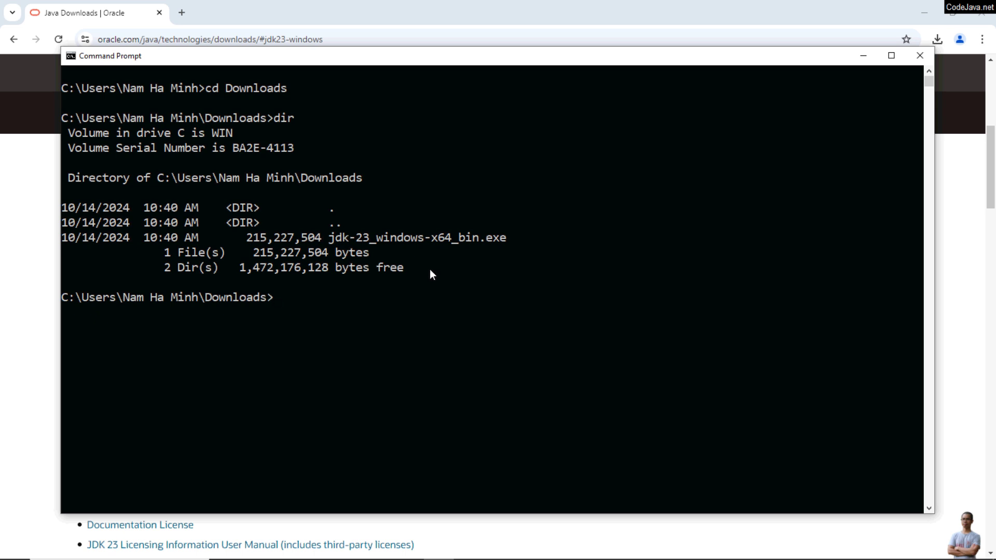
Run certutil -hashfile jdk-23_windows-x64_bin.exe sha256 and select the resulting hash.
{"action": "type", "text": "certutil -hashfile"}
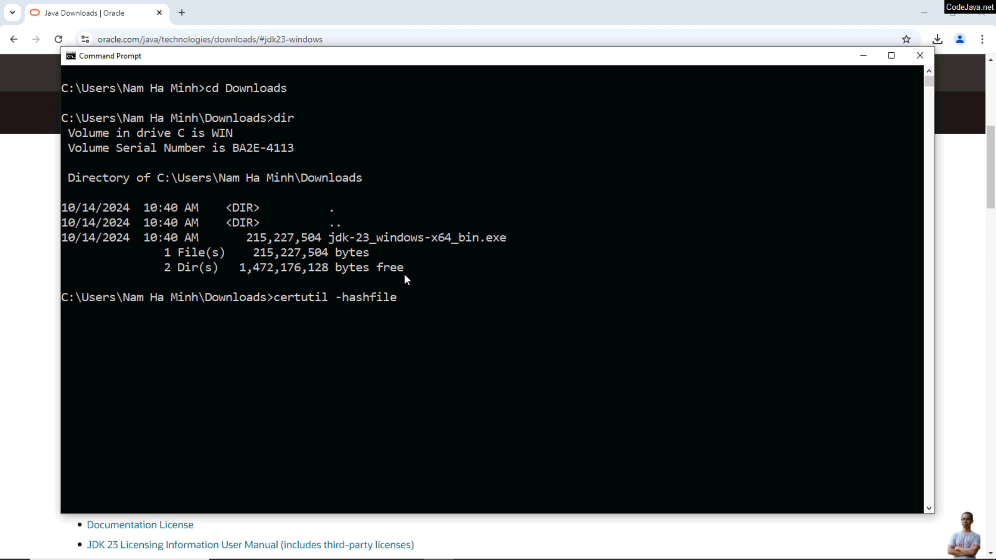
{"action": "type", "text": " jdk"}
{"action": "key", "text": "Tab"}
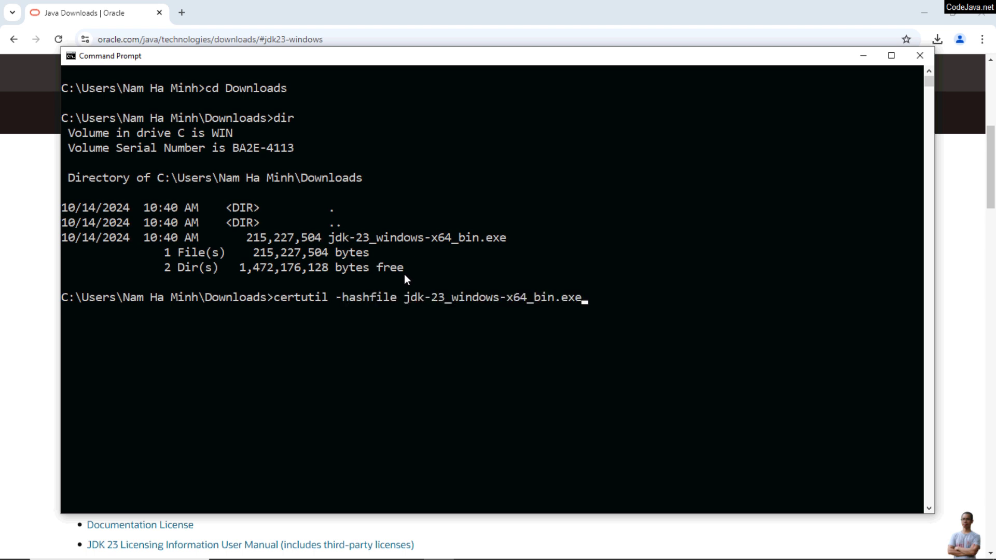
{"action": "type", "text": "sha256"}
{"action": "key", "text": "Return"}
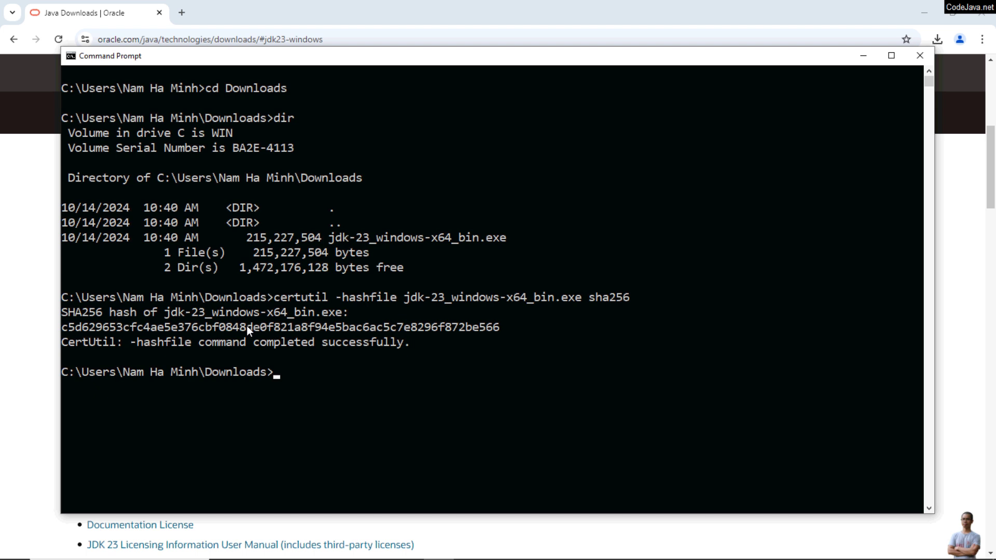
{"action": "left_click_drag", "start_coordinate": [66, 324], "coordinate": [491, 328]}
Open Oracle's published sha256 checksum for the x64 installer on the downloads page.
{"action": "left_click", "coordinate": [78, 7]}
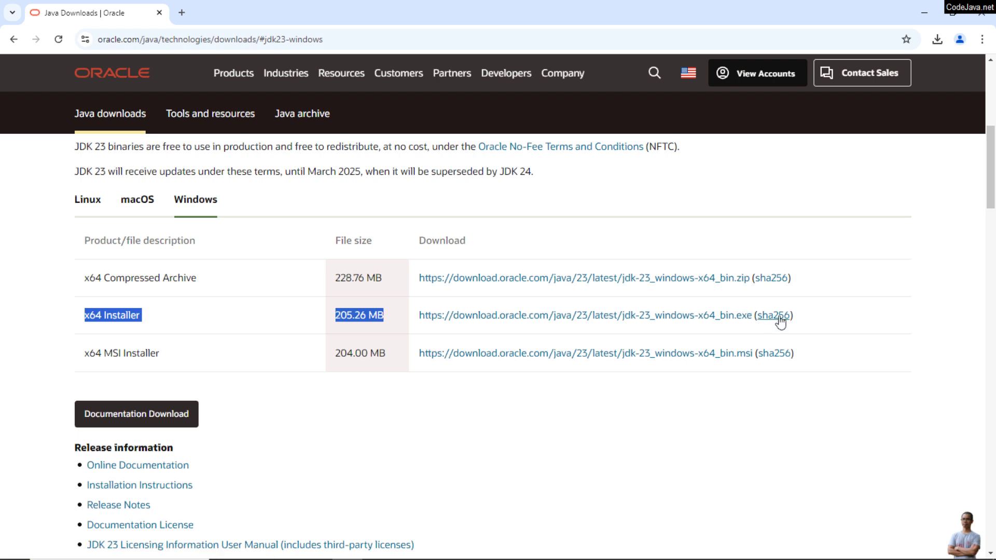
{"action": "scroll", "coordinate": [794, 312], "scroll_direction": "down", "scroll_amount": 1}
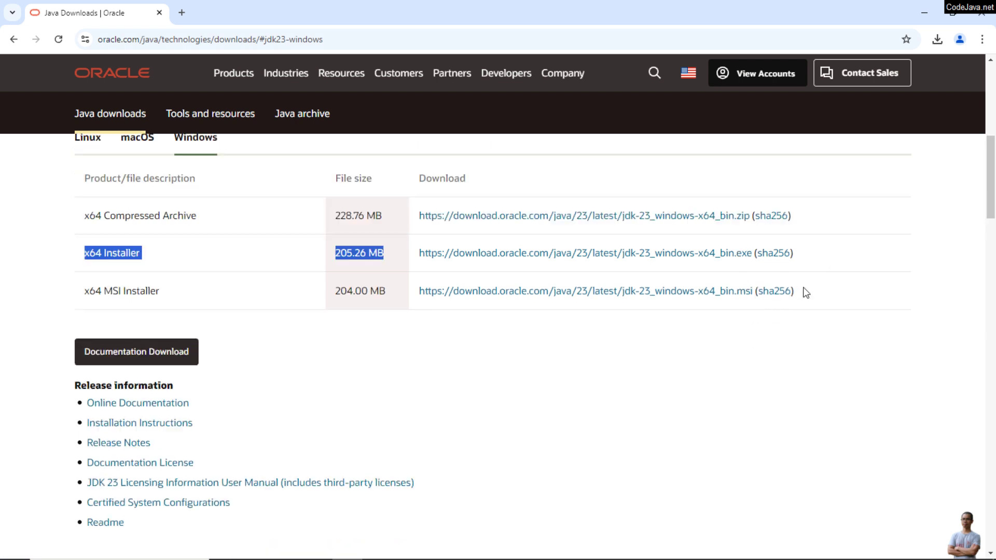
{"action": "left_click", "coordinate": [780, 257]}
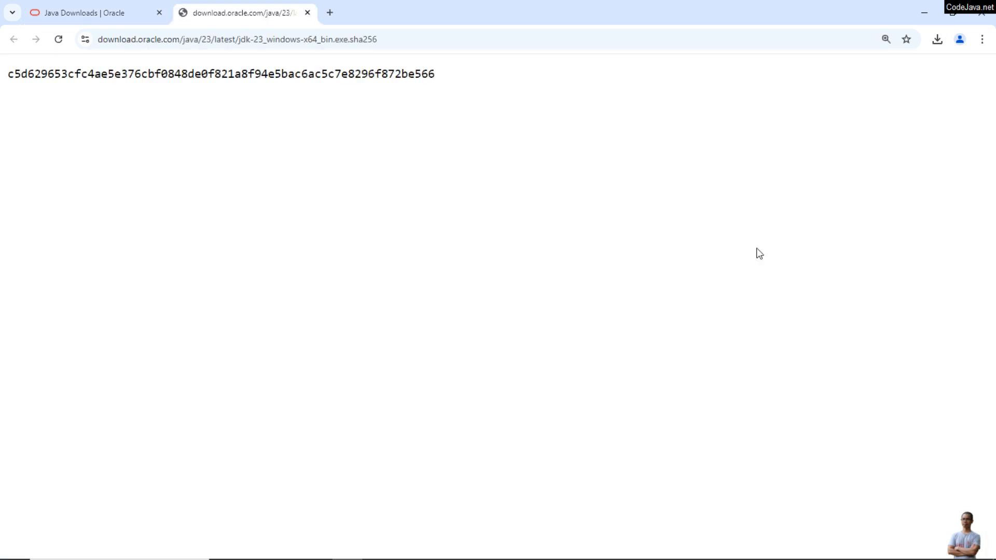
Arrange Chrome and Command Prompt so the published and computed hashes show together.
{"action": "left_click", "coordinate": [934, 13]}
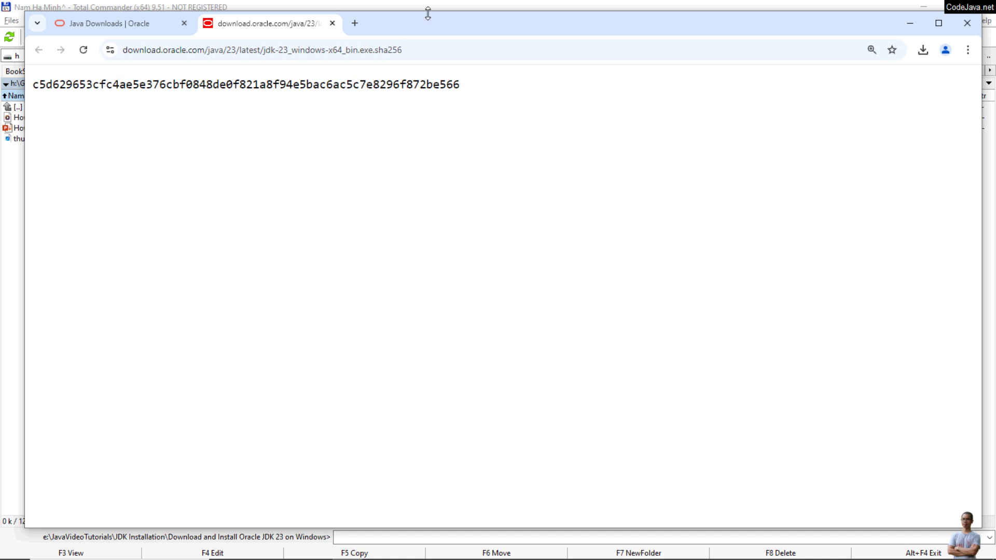
{"action": "left_click_drag", "start_coordinate": [445, 22], "coordinate": [430, 18]}
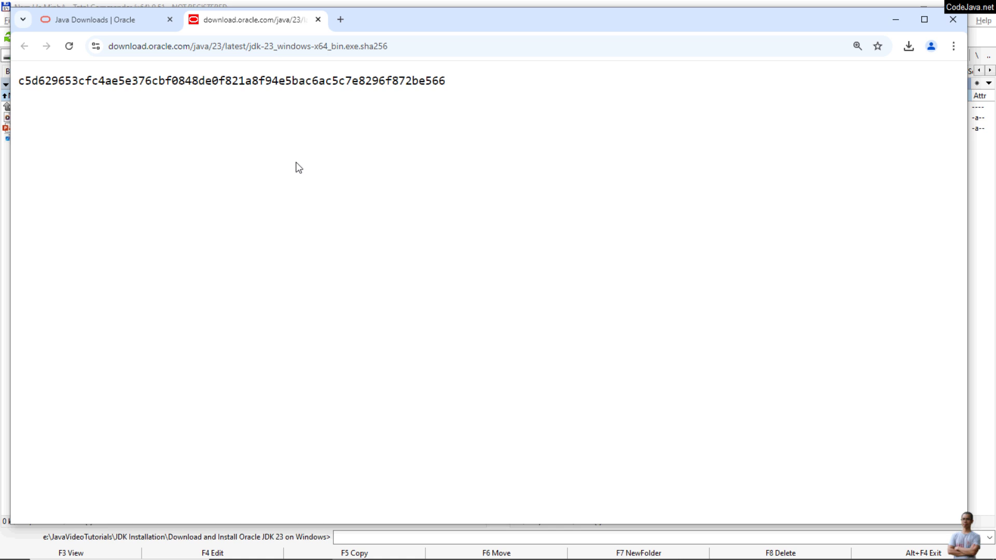
{"action": "key", "text": "alt+Tab"}
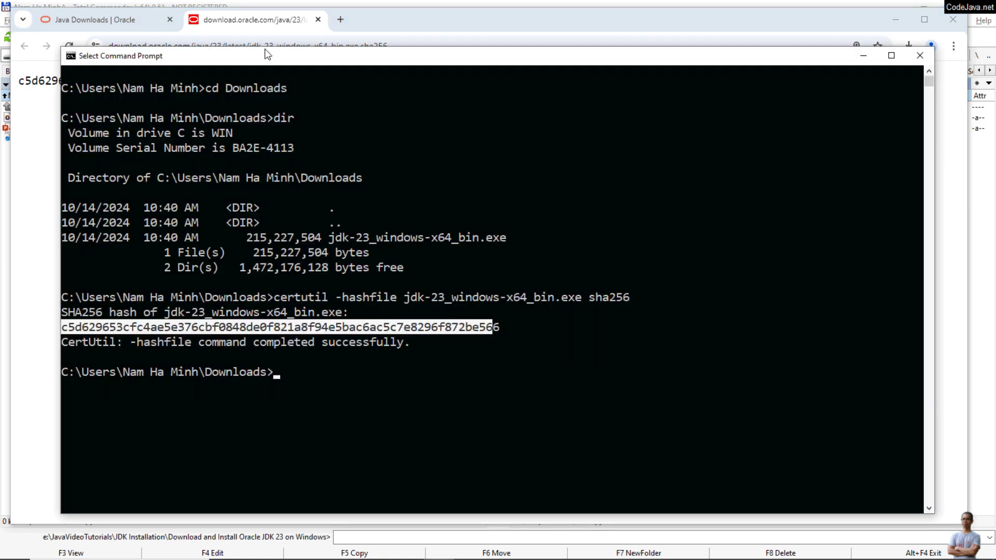
{"action": "left_click_drag", "start_coordinate": [263, 55], "coordinate": [252, 111]}
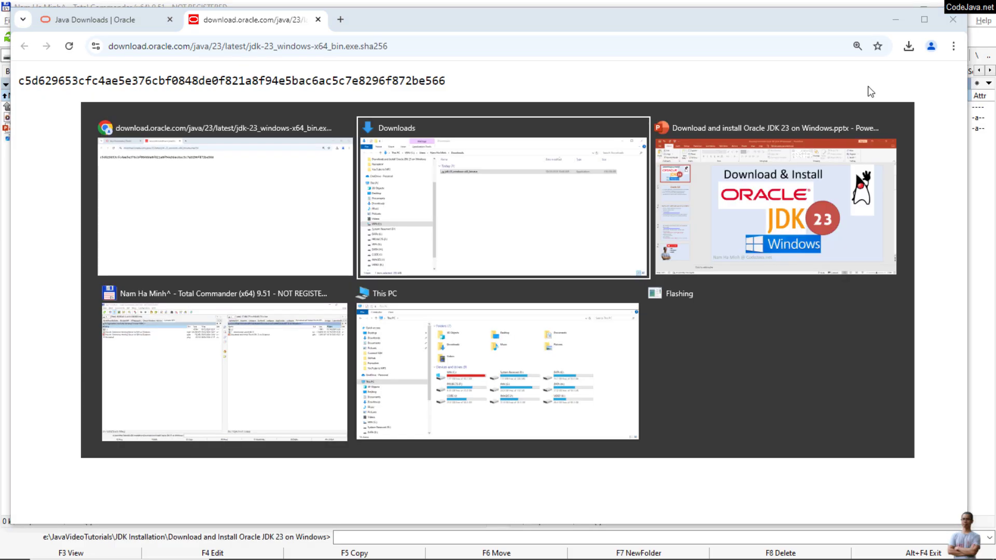
Run jdk-23_windows-x64_bin.exe, approve UAC, and install JDK 23 into the default C:\Program Files\Java\jdk-23\ folder.
{"action": "key", "text": "alt+Tab"}
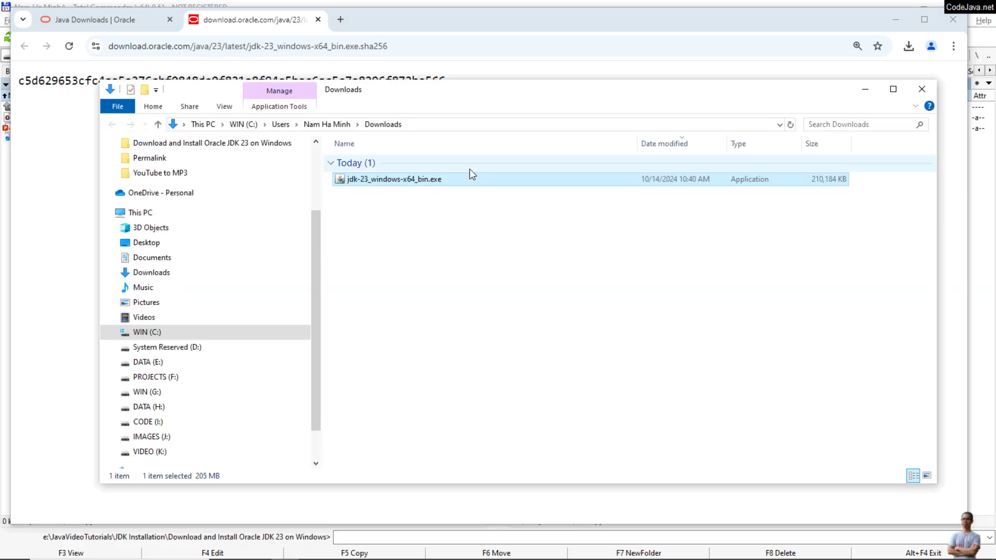
{"action": "double_click", "coordinate": [429, 180]}
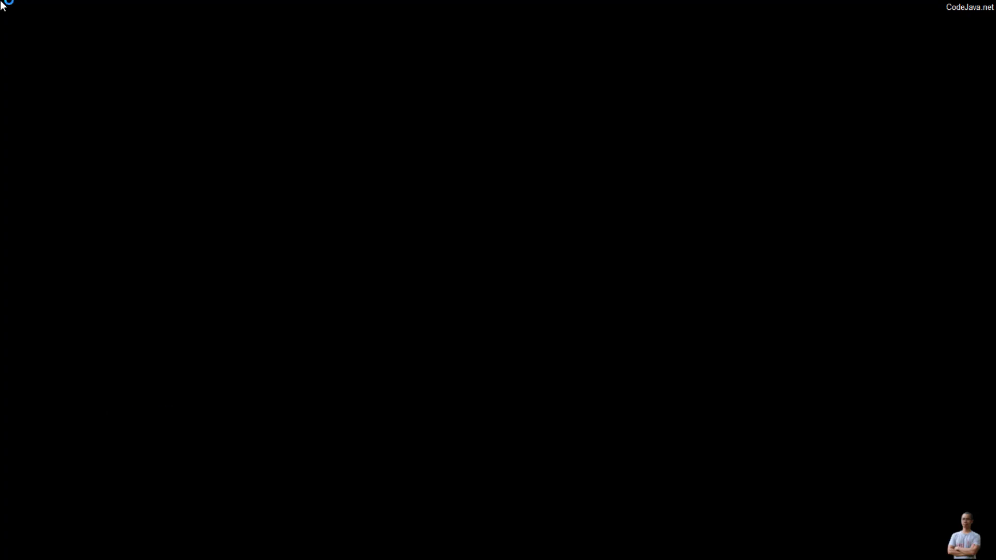
{"action": "left_click", "coordinate": [468, 363]}
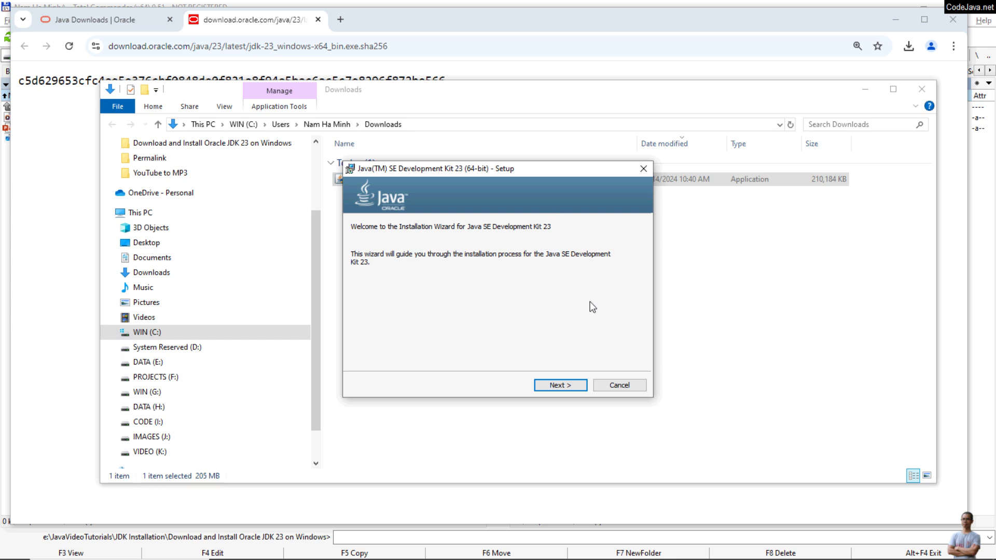
{"action": "left_click", "coordinate": [565, 392]}
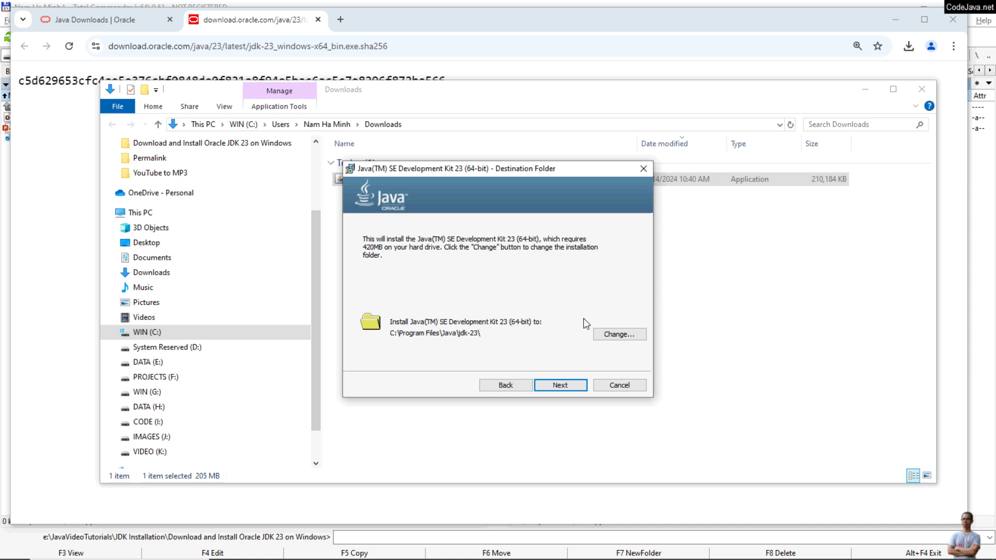
{"action": "left_click", "coordinate": [560, 385]}
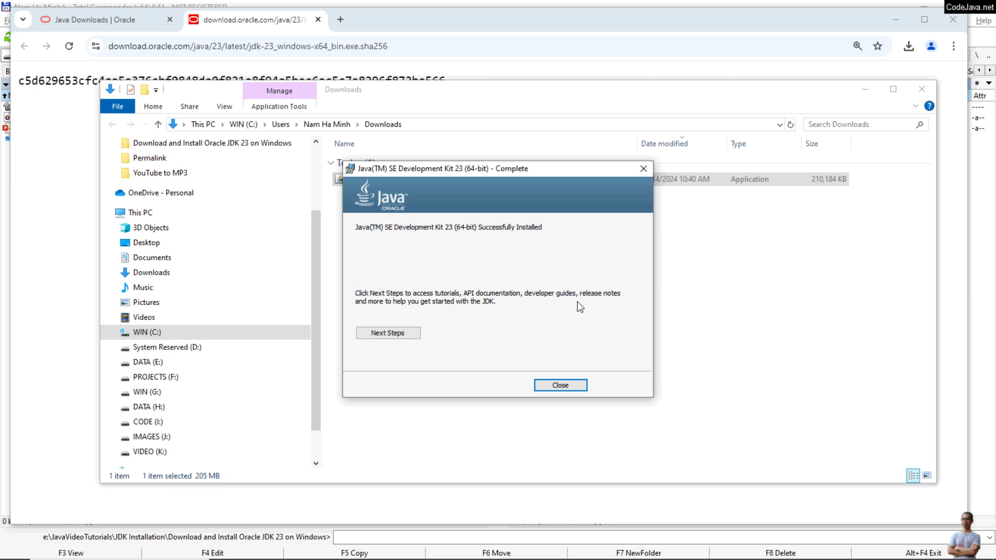
{"action": "left_click", "coordinate": [552, 388]}
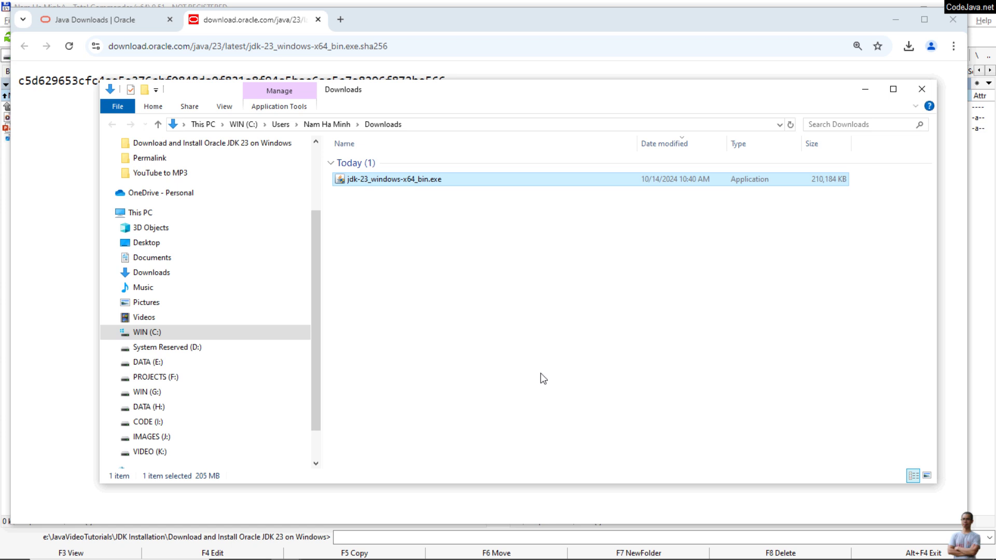
Open a new Command Prompt and run java, which now prints its usage output.
{"action": "key", "text": "super"}
{"action": "type", "text": "cmd"}
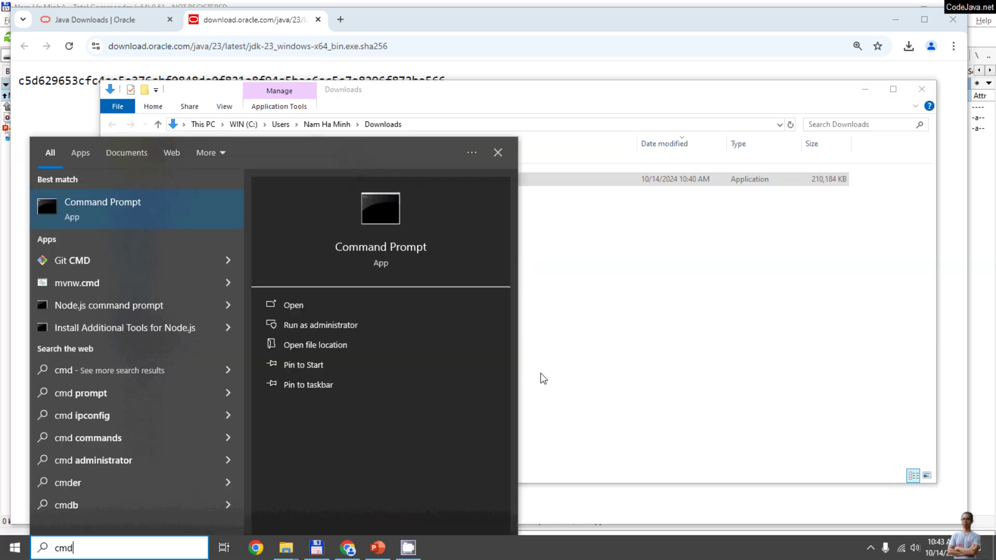
{"action": "key", "text": "Return"}
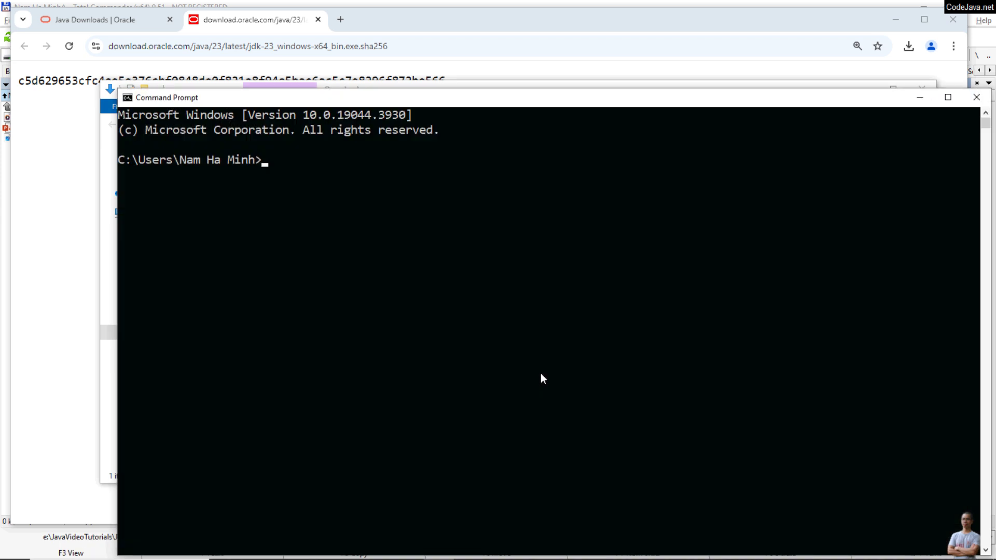
{"action": "type", "text": "java"}
{"action": "key", "text": "Return"}
{"action": "scroll", "coordinate": [501, 344], "scroll_direction": "up", "scroll_amount": 12}
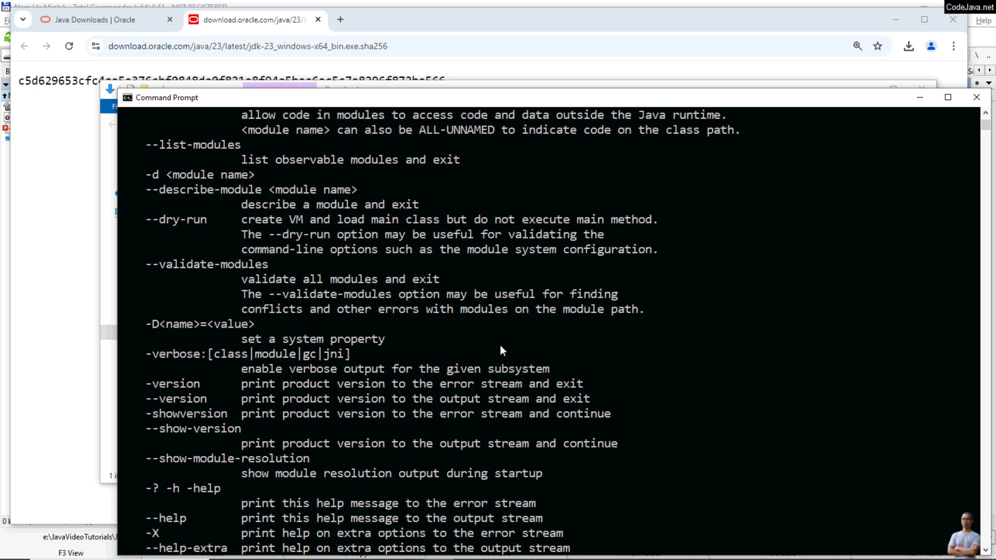
{"action": "scroll", "coordinate": [499, 344], "scroll_direction": "up", "scroll_amount": 10}
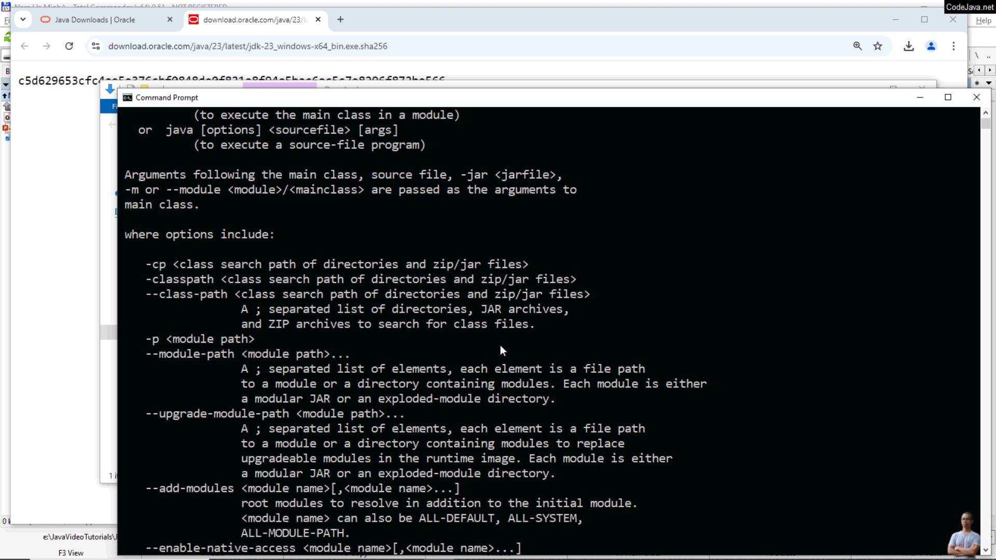
{"action": "scroll", "coordinate": [500, 345], "scroll_direction": "up", "scroll_amount": 3}
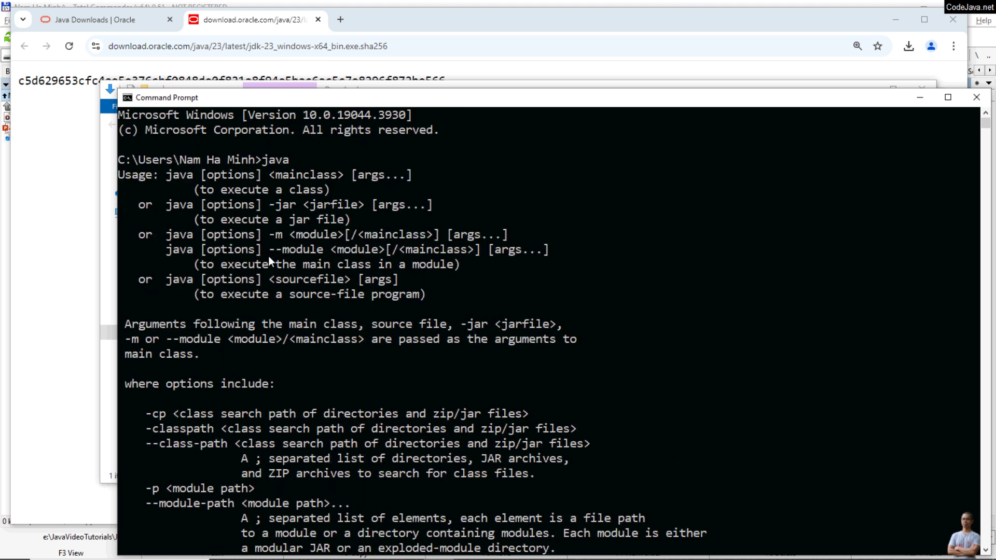
{"action": "scroll", "coordinate": [535, 426], "scroll_direction": "down", "scroll_amount": 3}
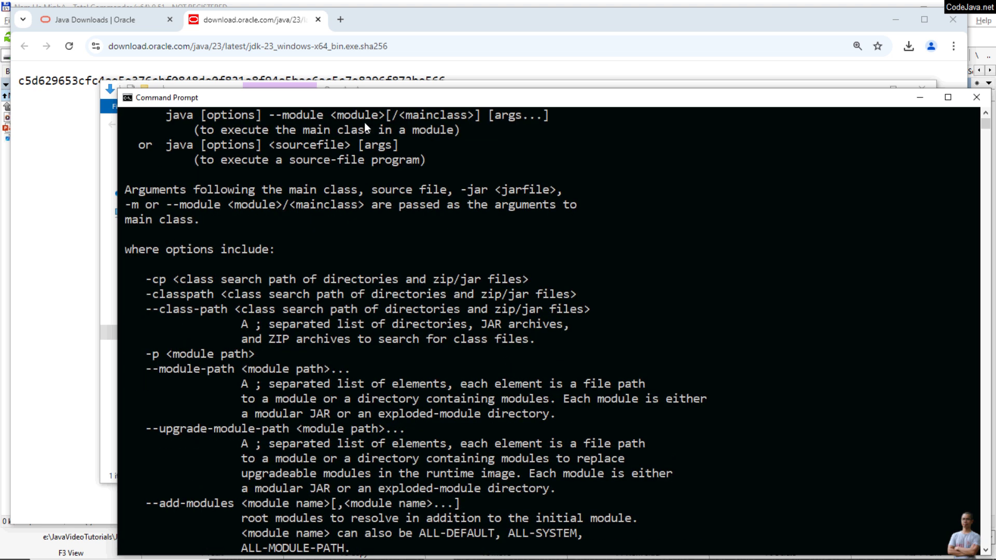
{"action": "left_click_drag", "start_coordinate": [368, 100], "coordinate": [332, 46]}
Clear the screen and run java -version, highlighting version 23 and its 2024-09-17 release date.
{"action": "type", "text": "cls"}
{"action": "key", "text": "Return"}
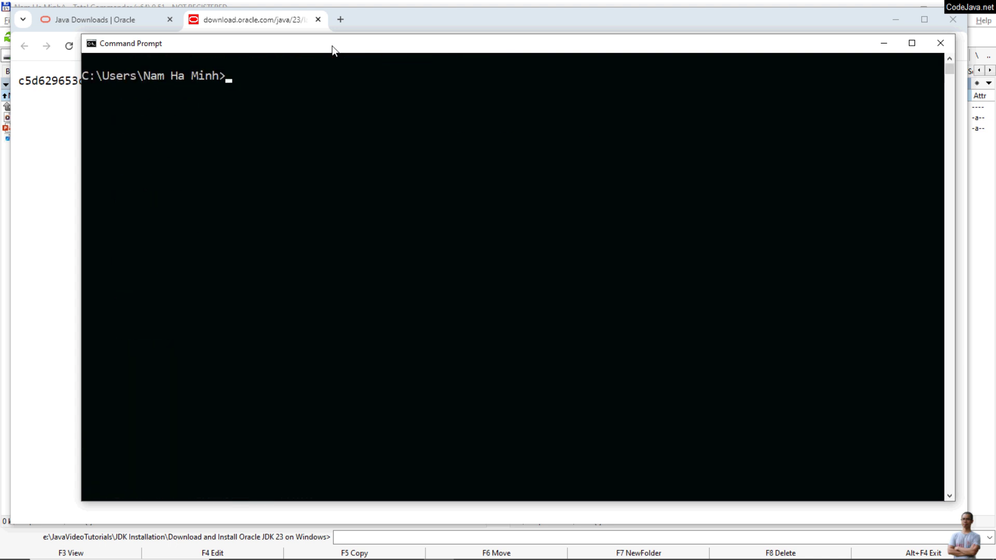
{"action": "type", "text": "java -version"}
{"action": "key", "text": "Return"}
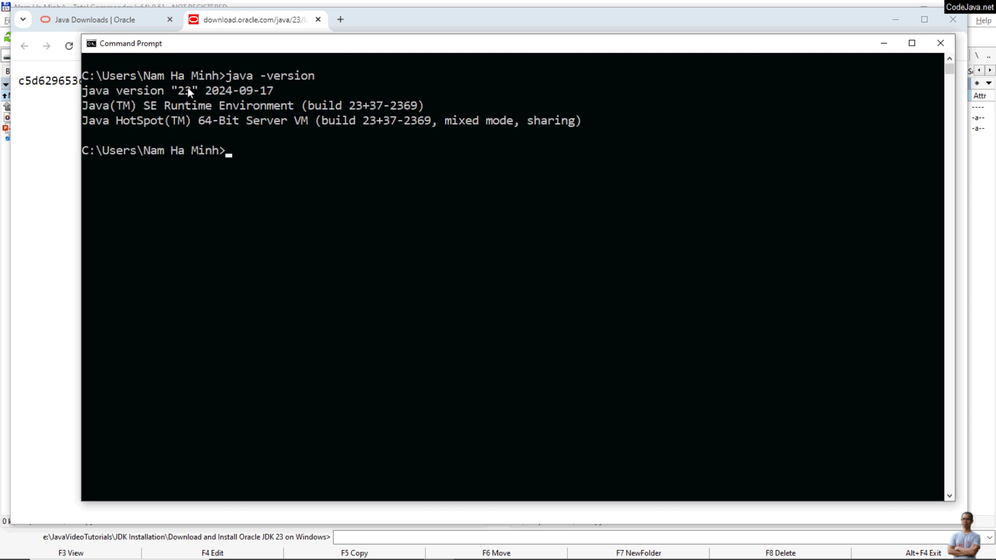
{"action": "left_click_drag", "start_coordinate": [178, 90], "coordinate": [201, 91]}
{"action": "left_click", "coordinate": [229, 92]}
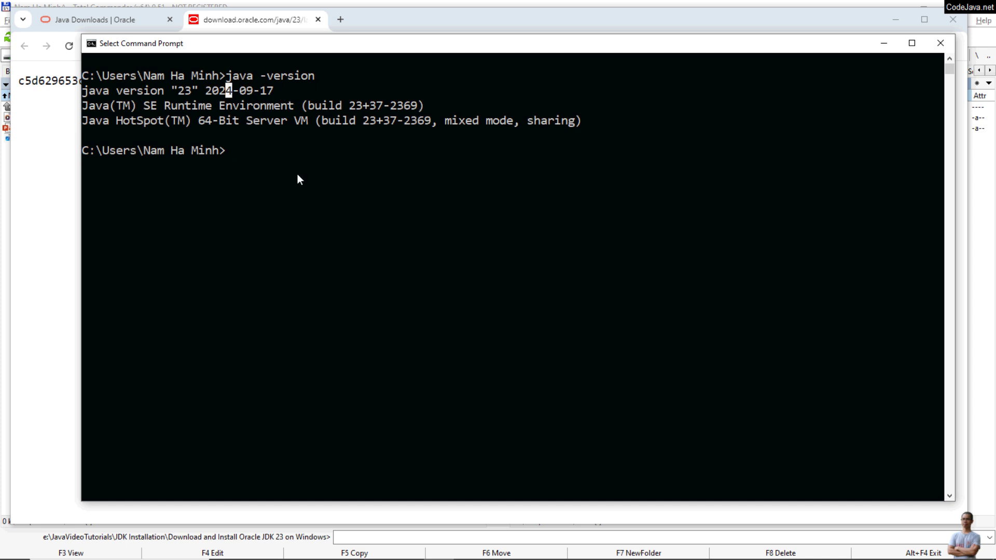
{"action": "left_click", "coordinate": [270, 150]}
{"action": "key", "text": "Escape"}
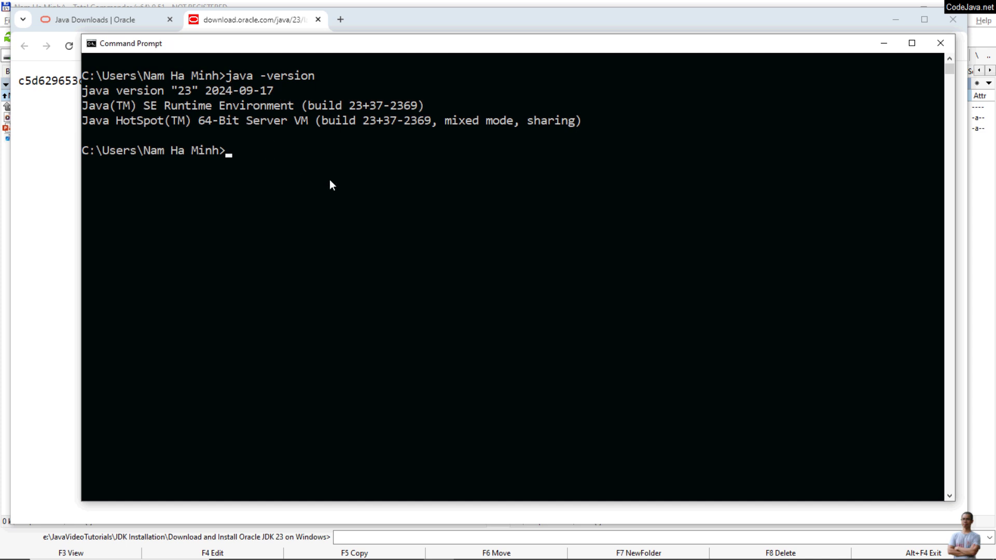
Run javac -version to confirm javac 23, then bring up File Explorer.
{"action": "type", "text": "javac -version"}
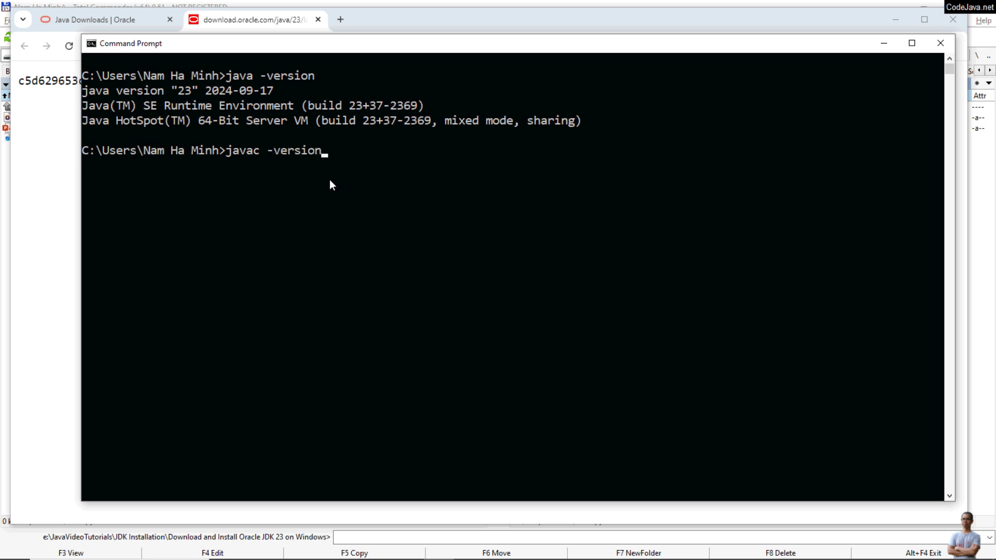
{"action": "key", "text": "Return"}
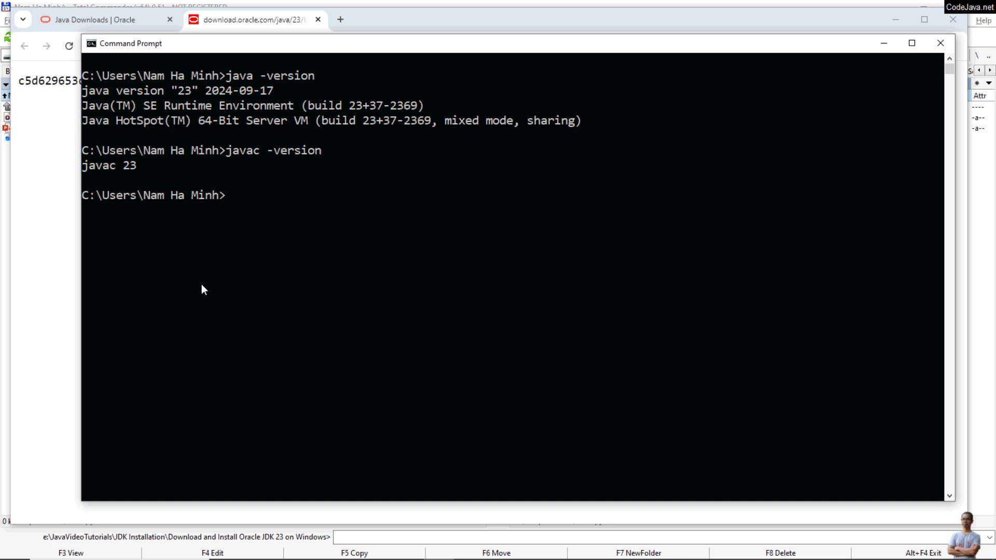
{"action": "key", "text": "super+e"}
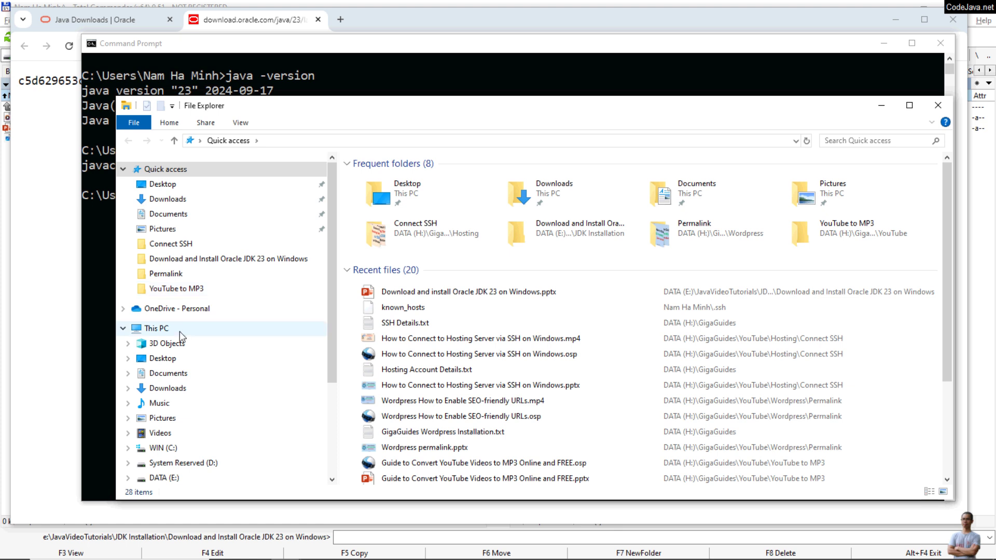
Browse to C:\Program Files\Java\jdk-23 to see bin, conf, lib and other JDK folders, then close Explorer.
{"action": "scroll", "coordinate": [139, 174], "scroll_direction": "down", "scroll_amount": 1}
{"action": "scroll", "coordinate": [333, 327], "scroll_direction": "down", "scroll_amount": 5}
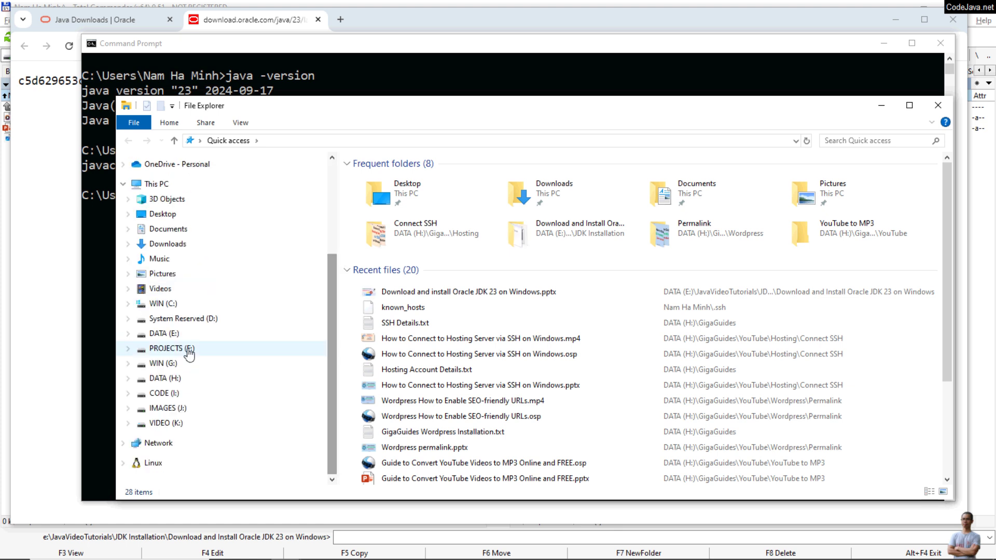
{"action": "left_click", "coordinate": [165, 304]}
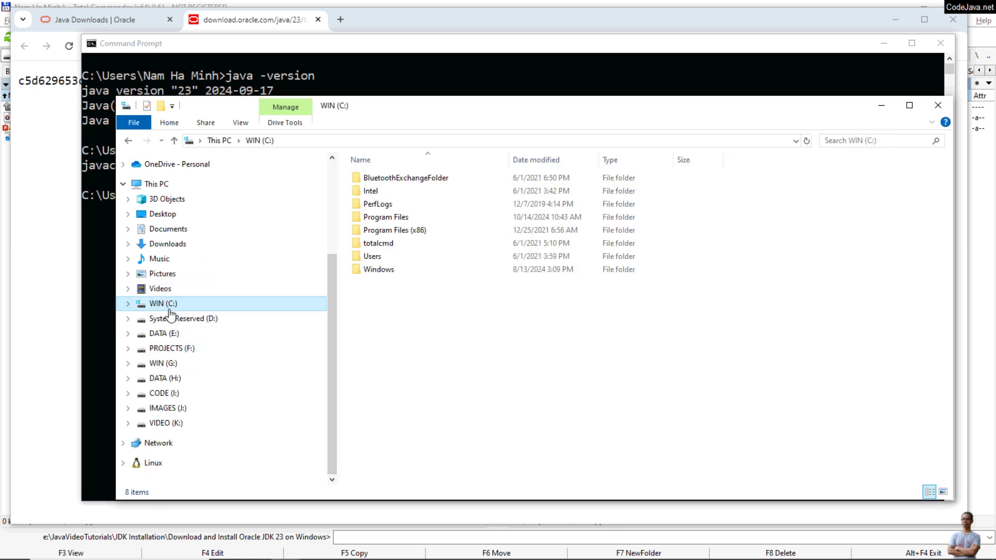
{"action": "left_click", "coordinate": [130, 305]}
{"action": "left_click", "coordinate": [136, 367]}
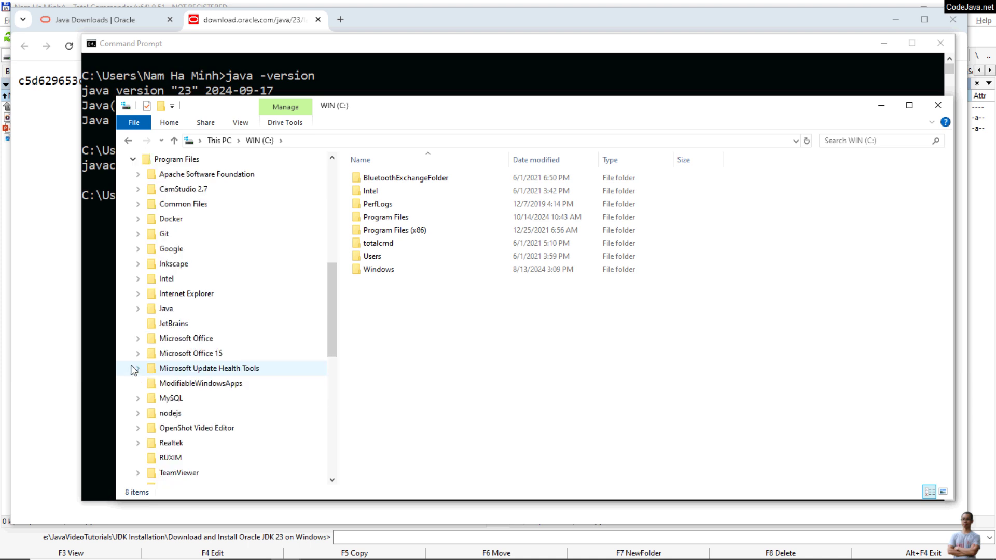
{"action": "left_click", "coordinate": [138, 294]}
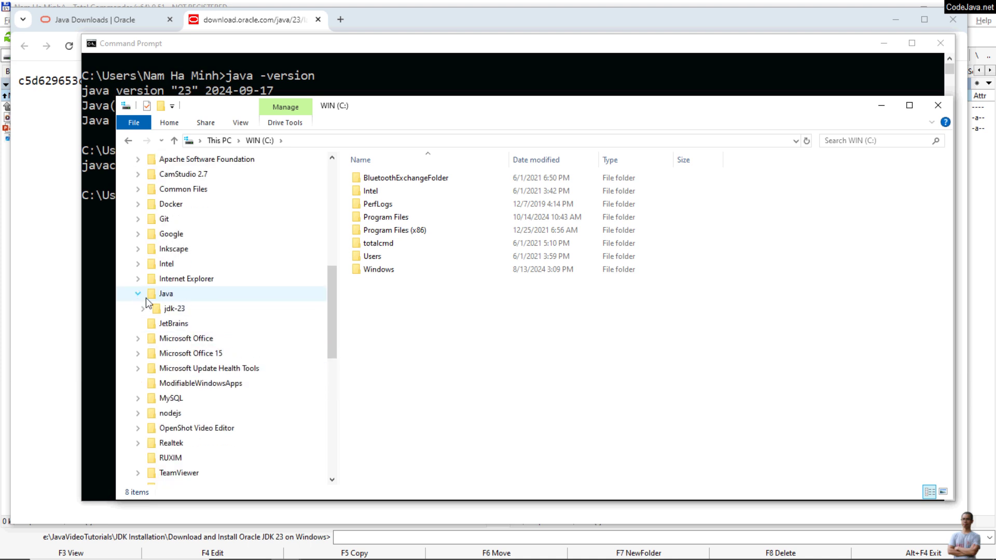
{"action": "left_click", "coordinate": [183, 310]}
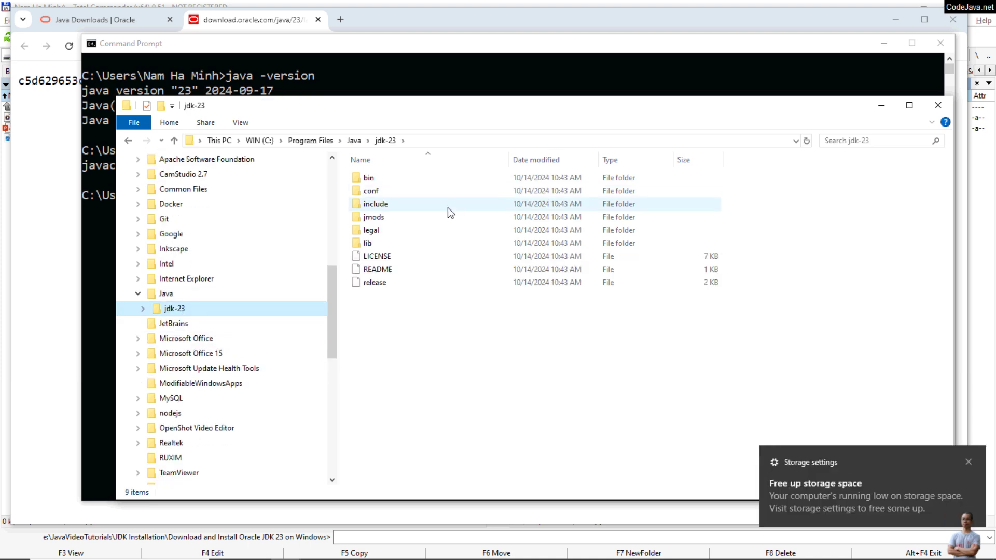
{"action": "left_click", "coordinate": [968, 462]}
{"action": "left_click", "coordinate": [939, 107]}
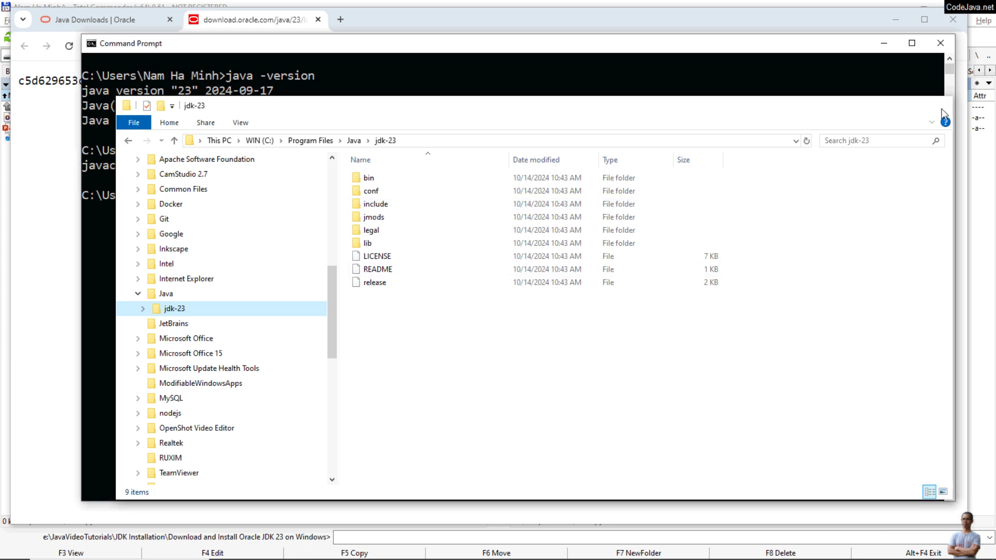